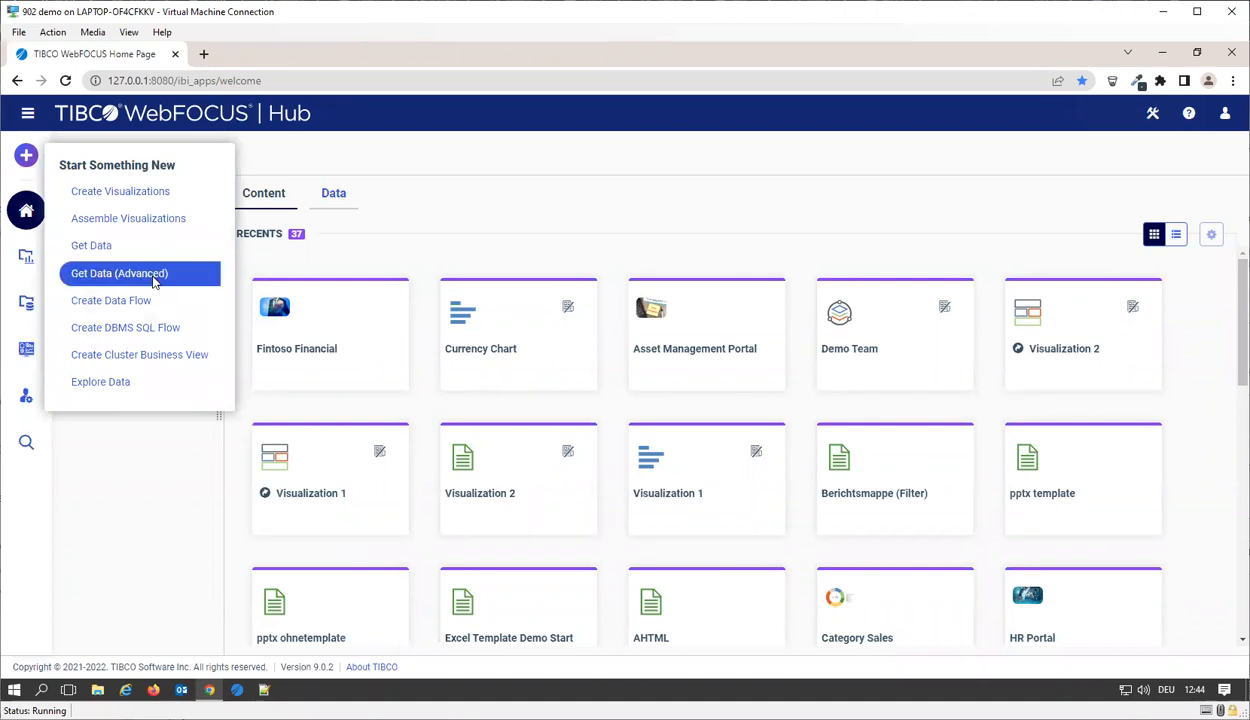
# Step: Start adding a new data adapter from Get Data and filter the third-party adapters by "orac"
pyautogui.click(144, 257)
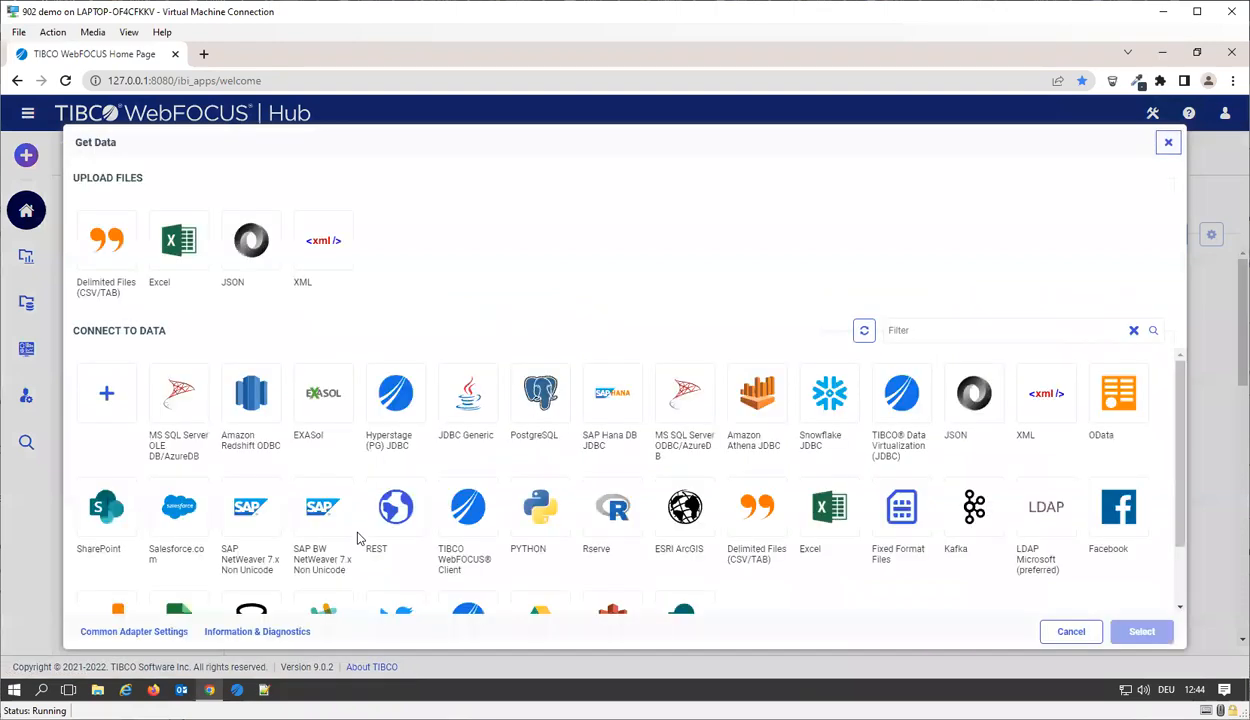
pyautogui.scroll(-1, 549, 507)
pyautogui.scroll(1, 595, 485)
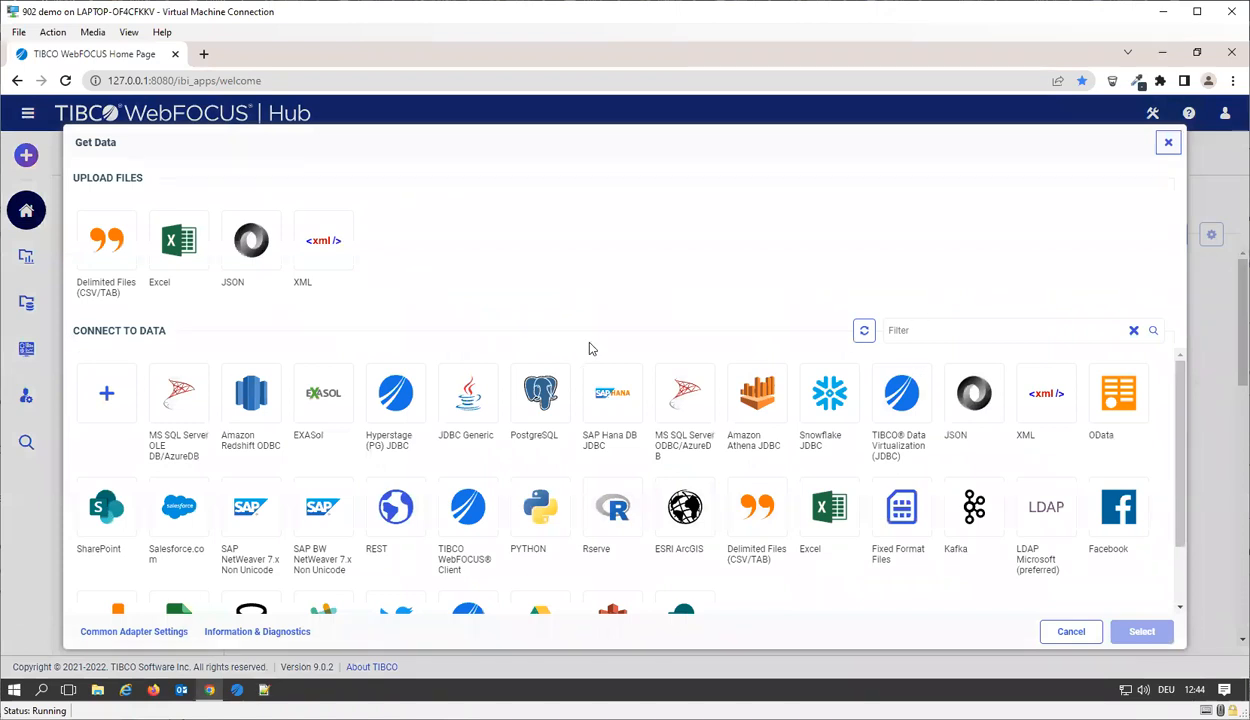
pyautogui.click(108, 400)
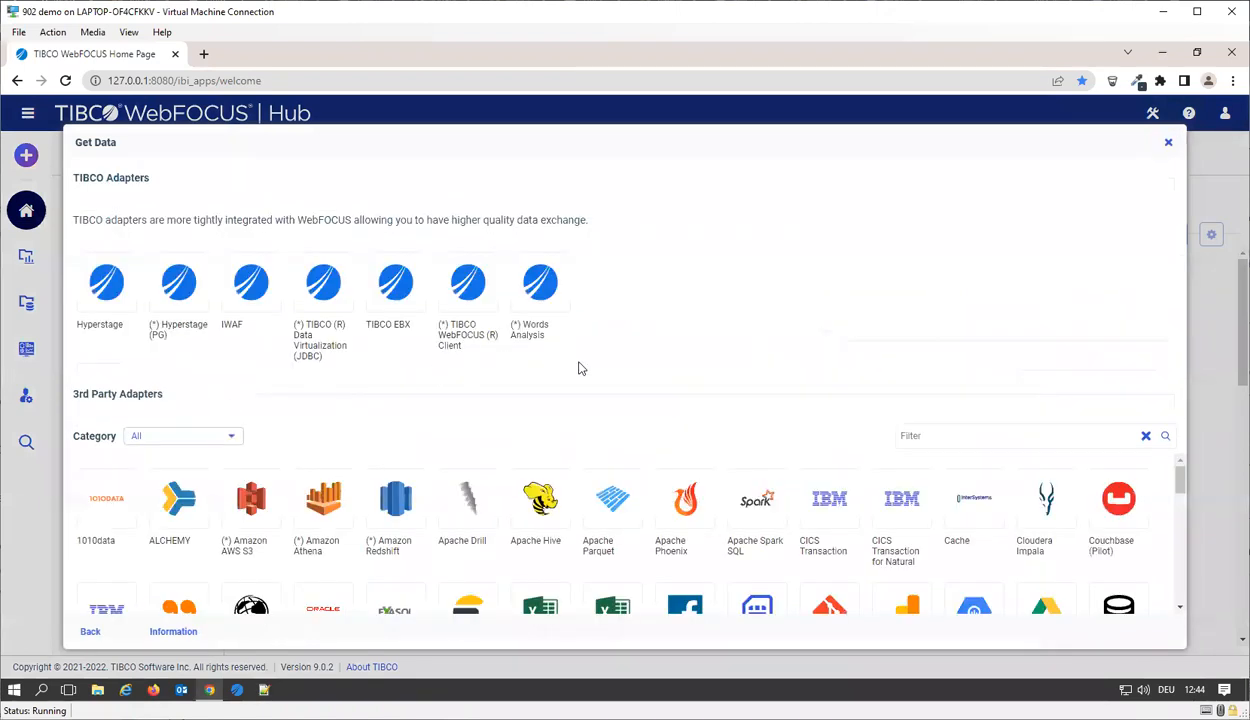
pyautogui.click(995, 440)
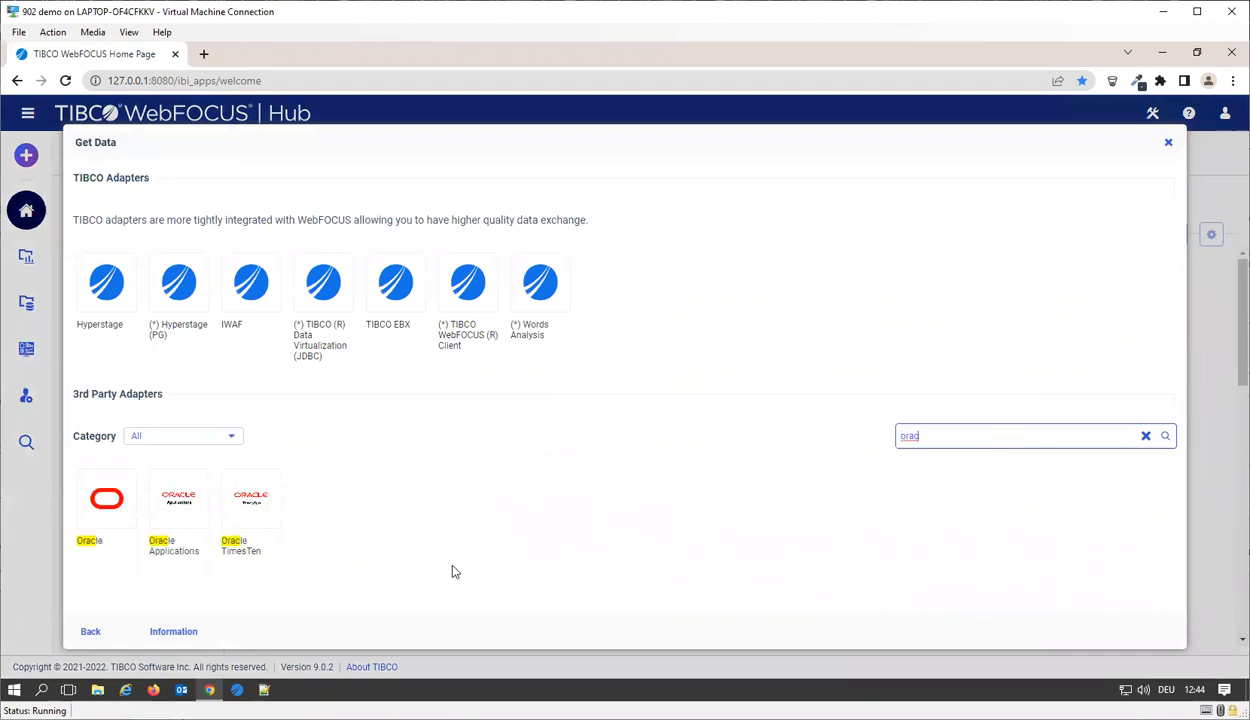
pyautogui.click(107, 519)
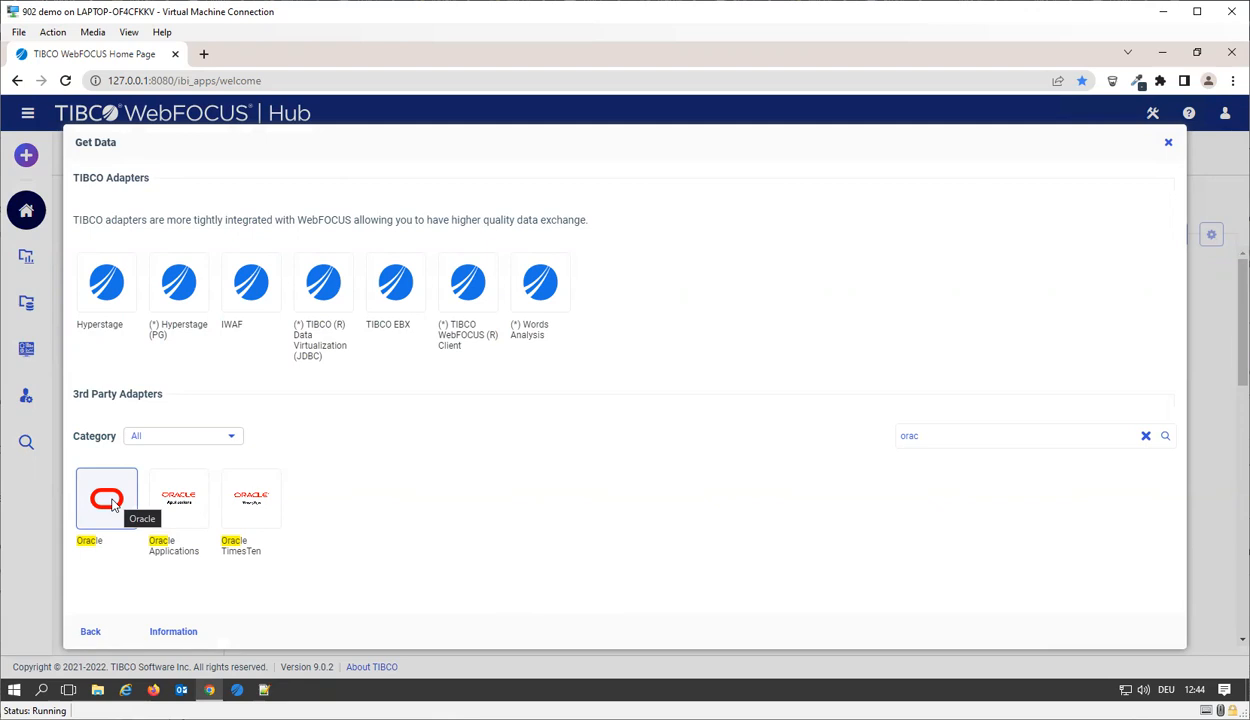
pyautogui.click(112, 505)
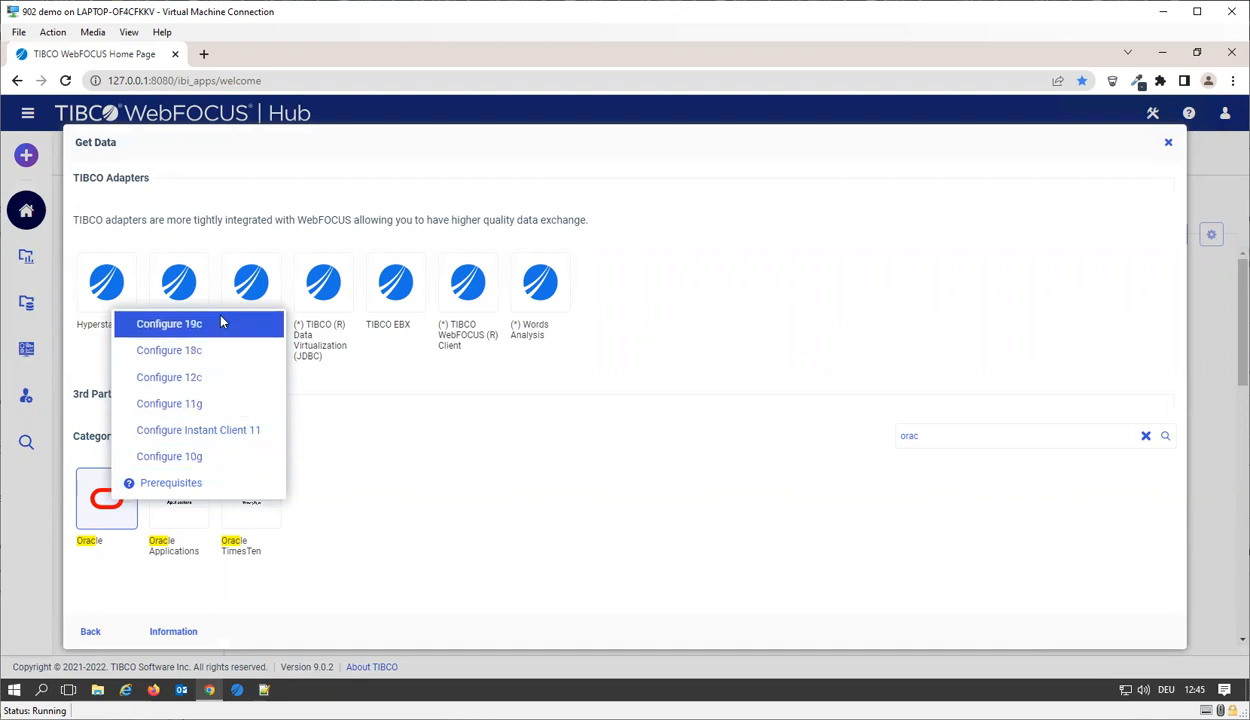
pyautogui.click(215, 377)
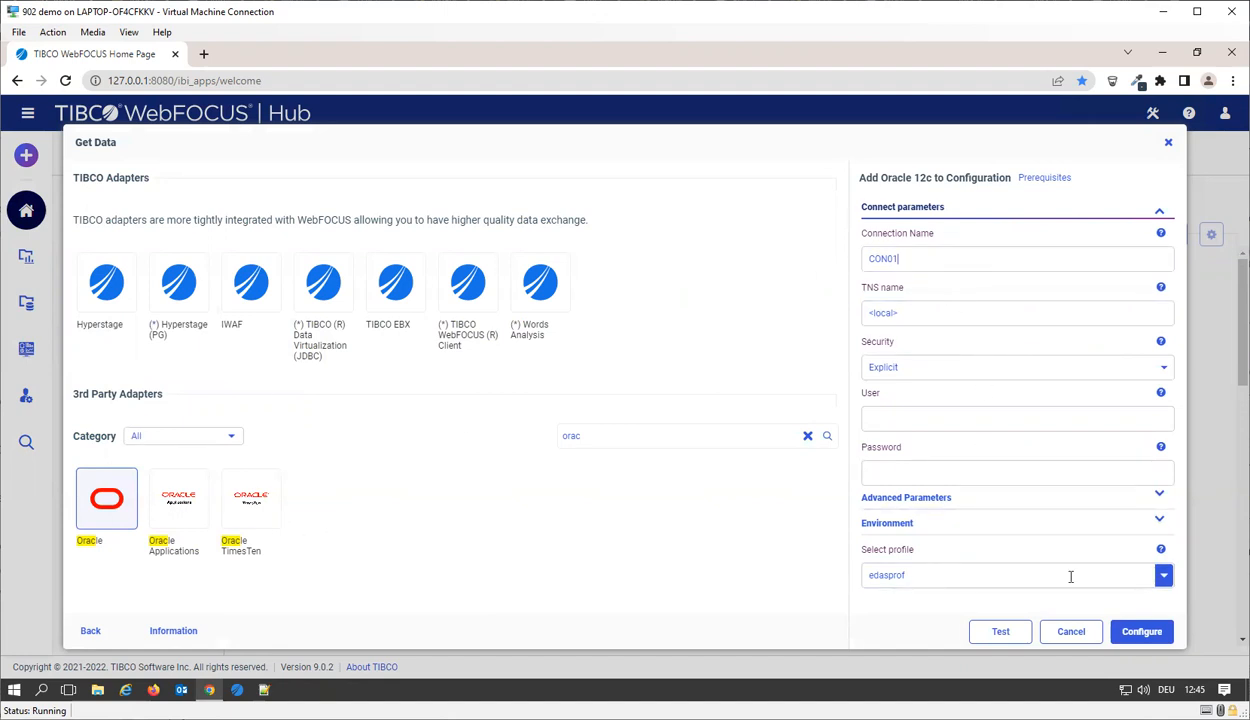
pyautogui.click(1067, 636)
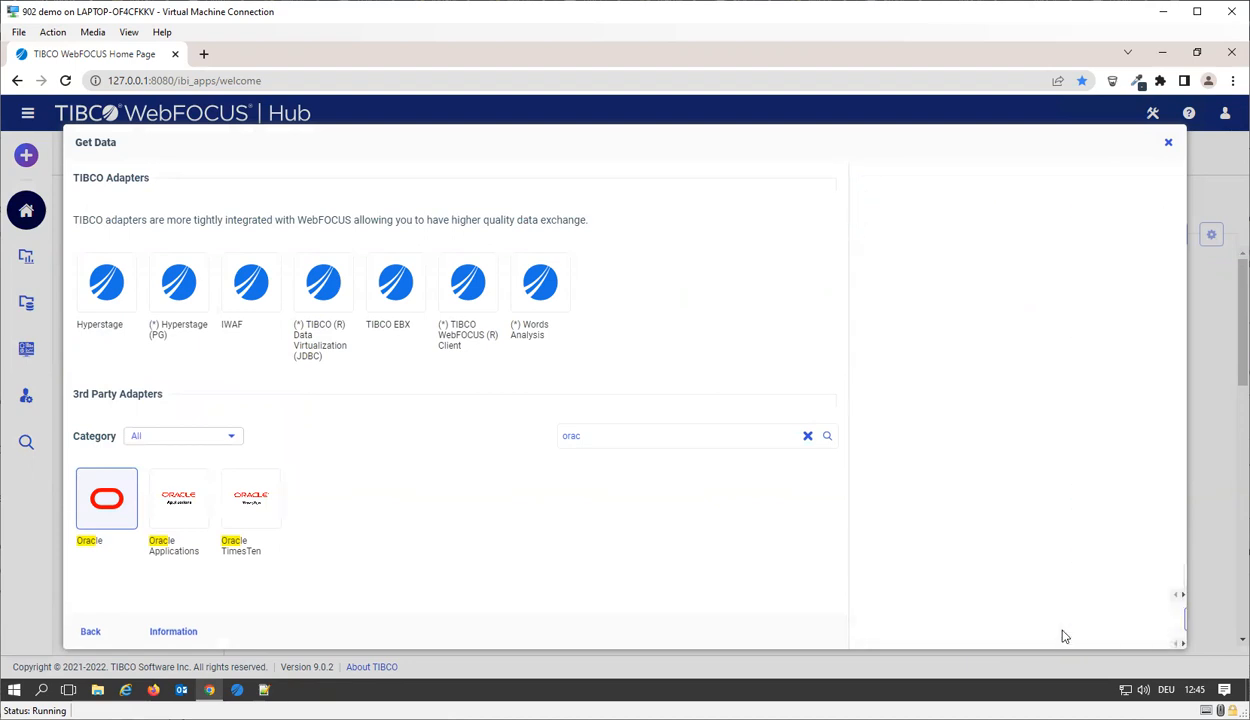
# Step: Configure an Oracle 19c connection with TNS name 127.0.0.1, user "test" and the account password, and close the connections dialog
pyautogui.click(110, 512)
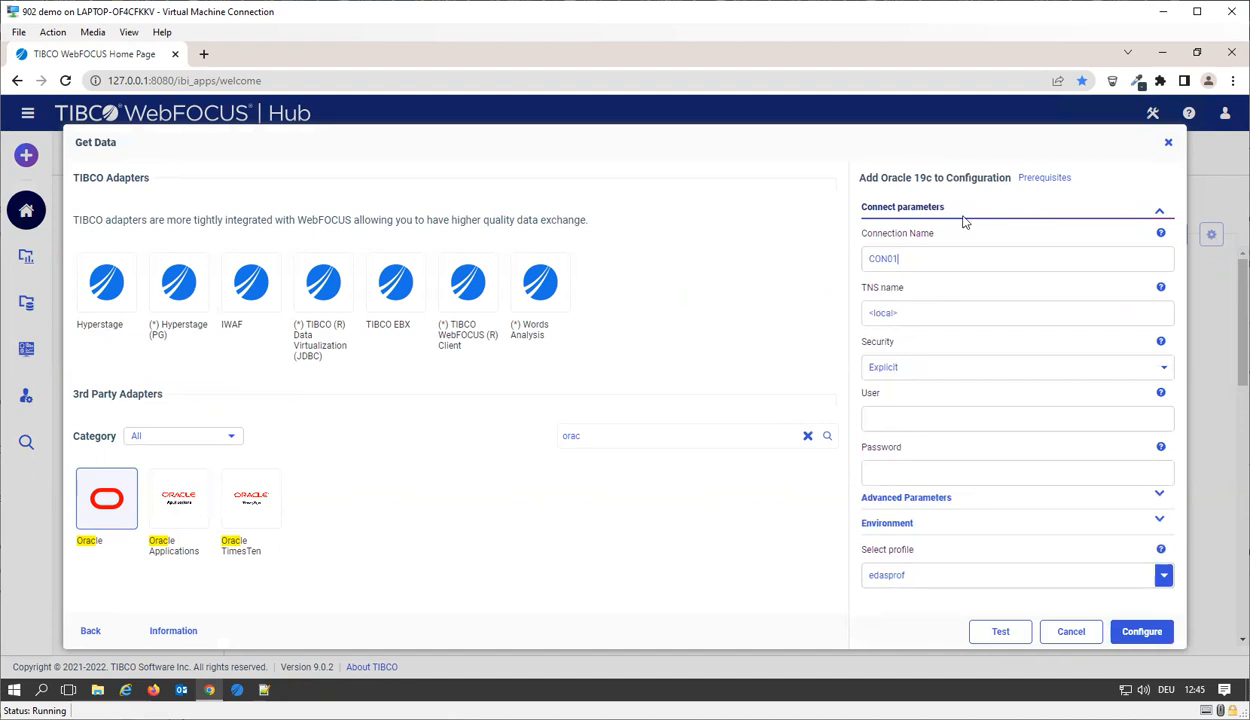
pyautogui.moveTo(903, 312); pyautogui.dragTo(843, 325)
pyautogui.write('127.0.0.1')
pyautogui.click(912, 410)
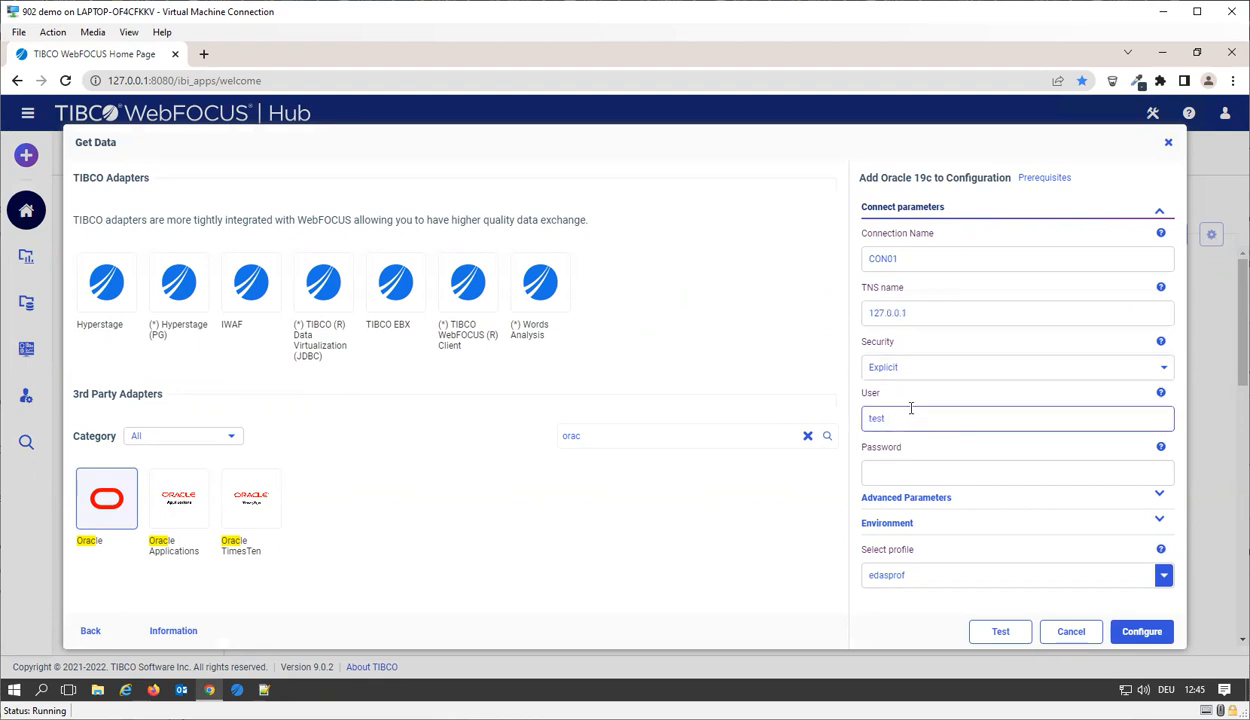
pyautogui.click(879, 464)
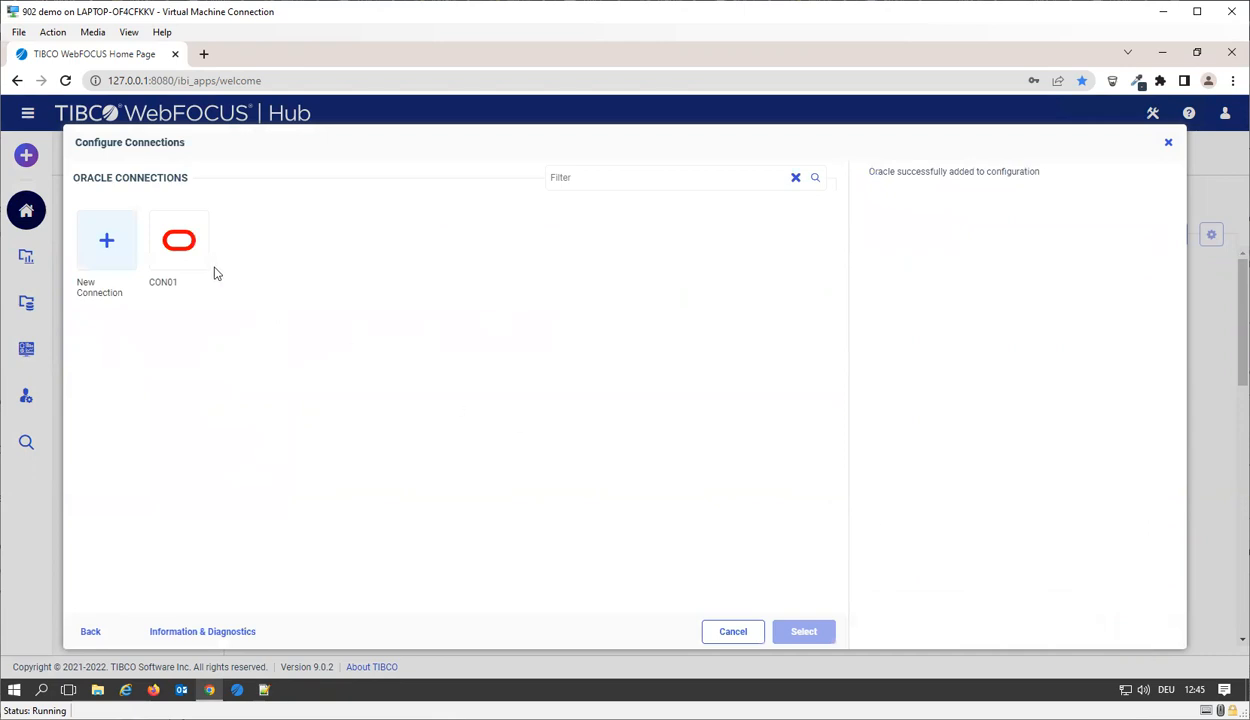
pyautogui.click(1168, 144)
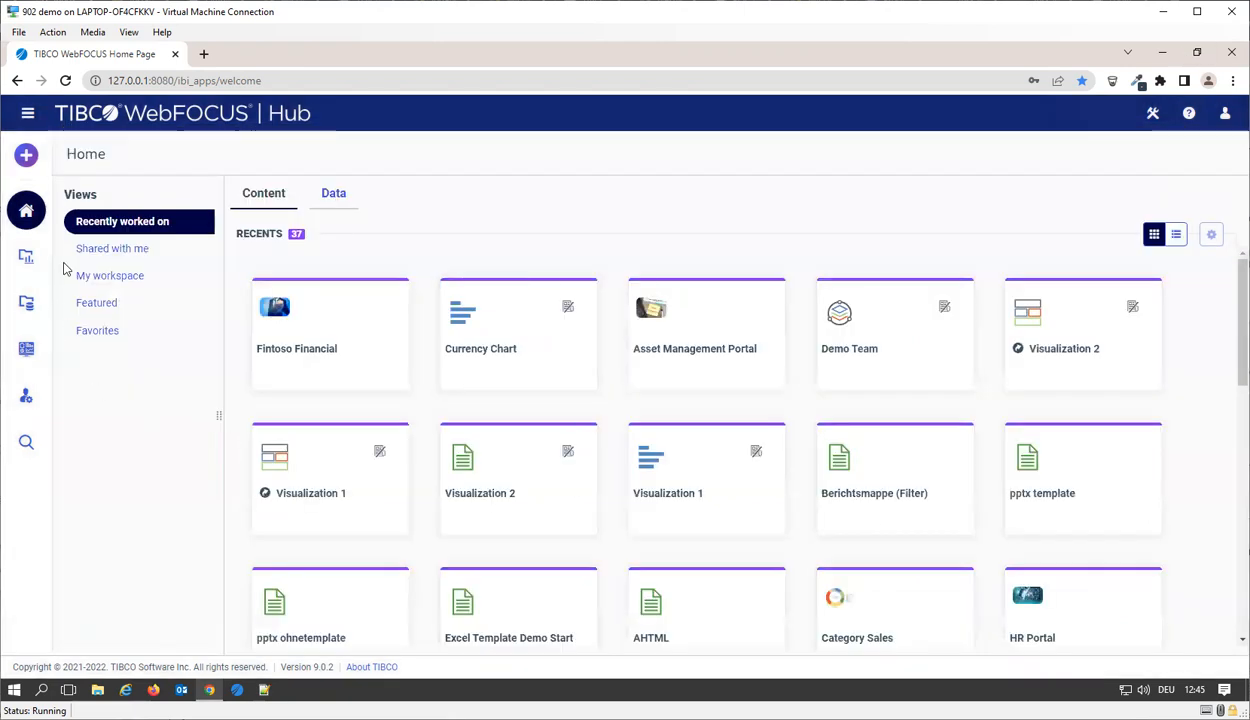
# Step: Reopen Get Data and bring up the change settings form of the Oracle 19c adapter
pyautogui.click(26, 154)
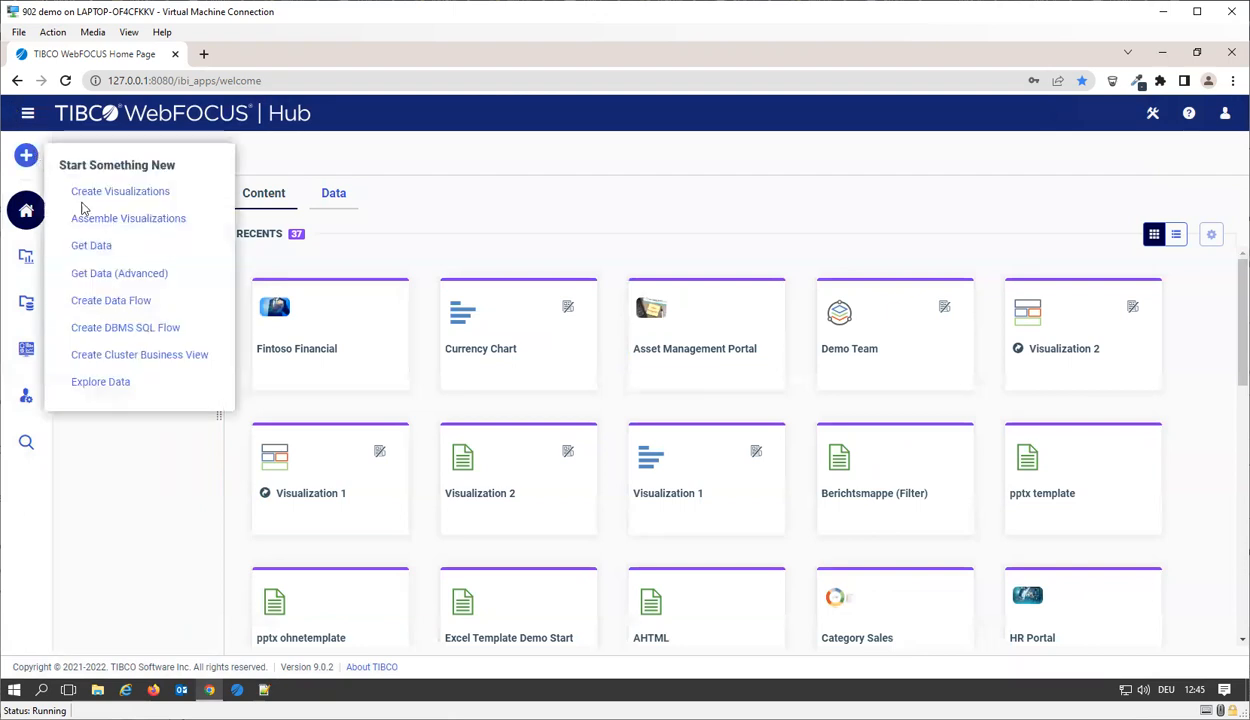
pyautogui.click(115, 249)
pyautogui.scroll(-2, 552, 443)
pyautogui.scroll(2, 552, 443)
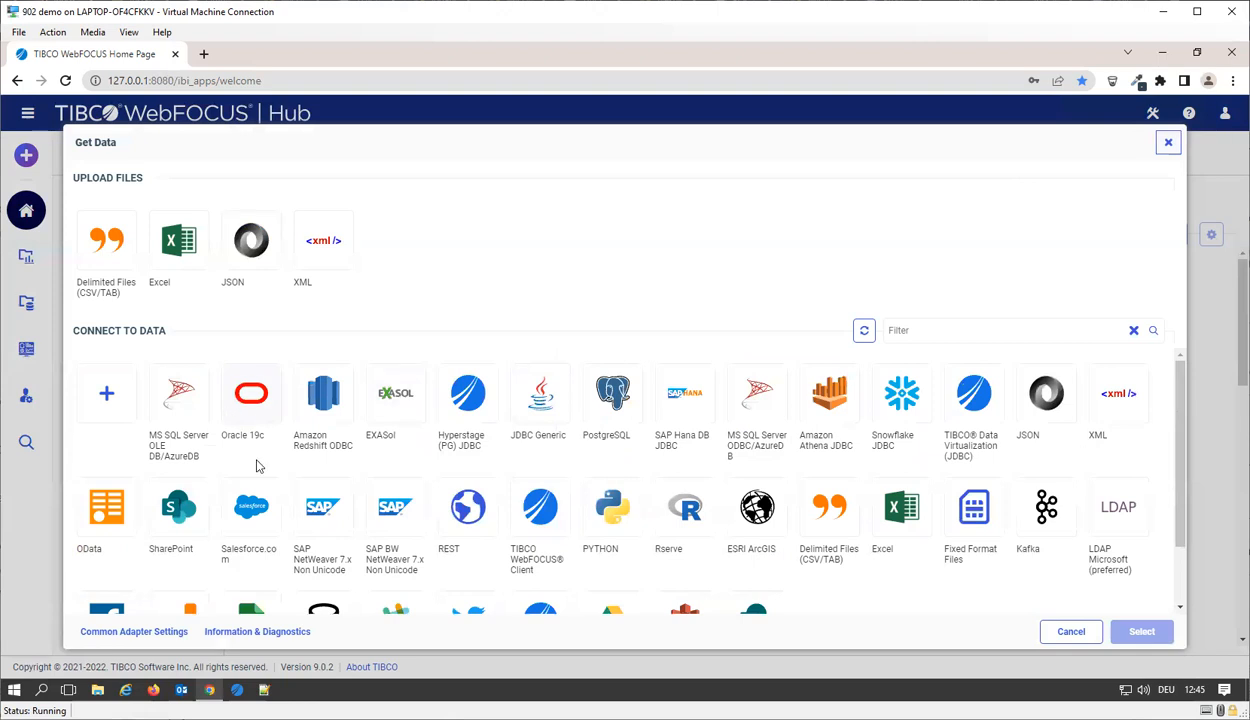
pyautogui.click(259, 427)
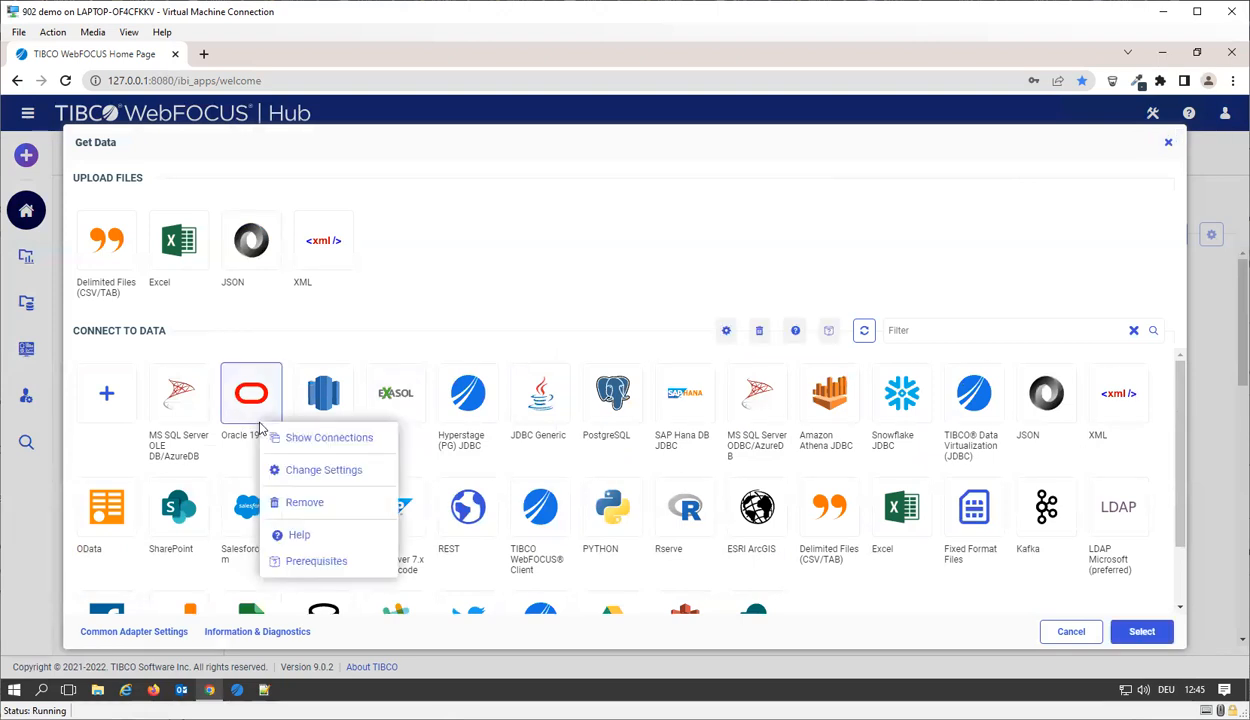
pyautogui.click(352, 471)
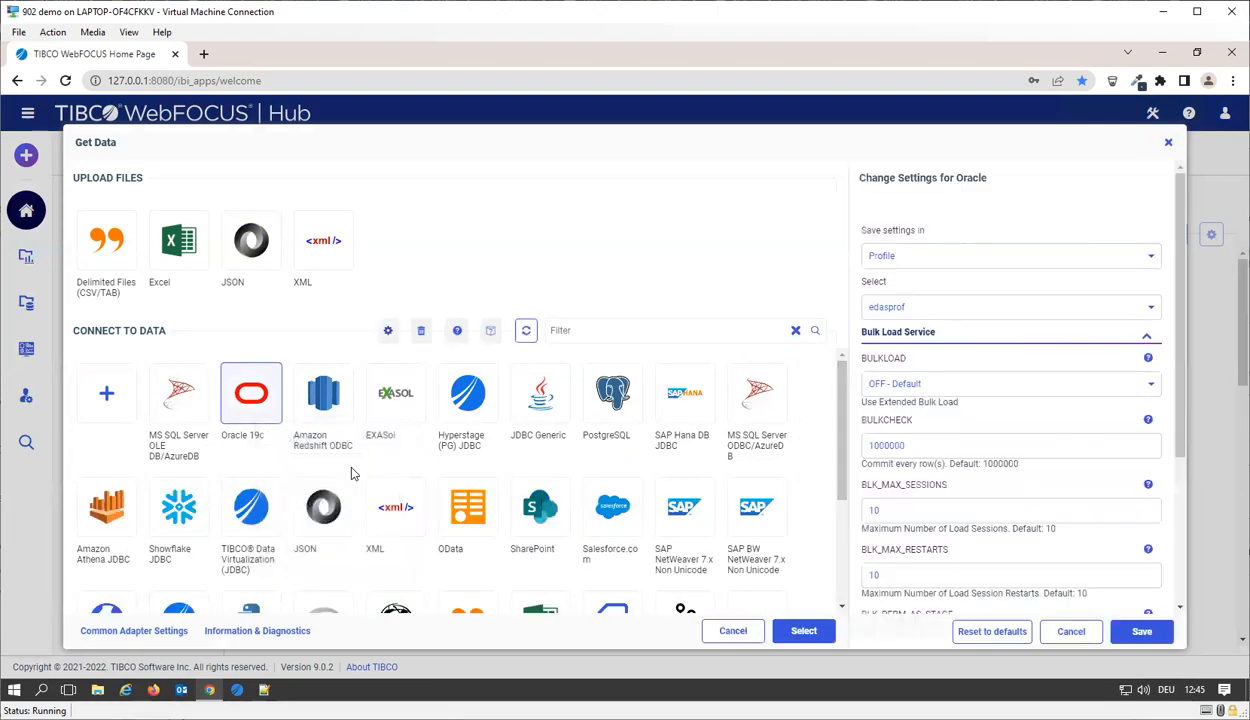
# Step: Examine the Oracle adapter's SQL generation, DBMS session, read/write optimization and miscellaneous settings, and leave Get Data without saving
pyautogui.scroll(-3, 1031, 486)
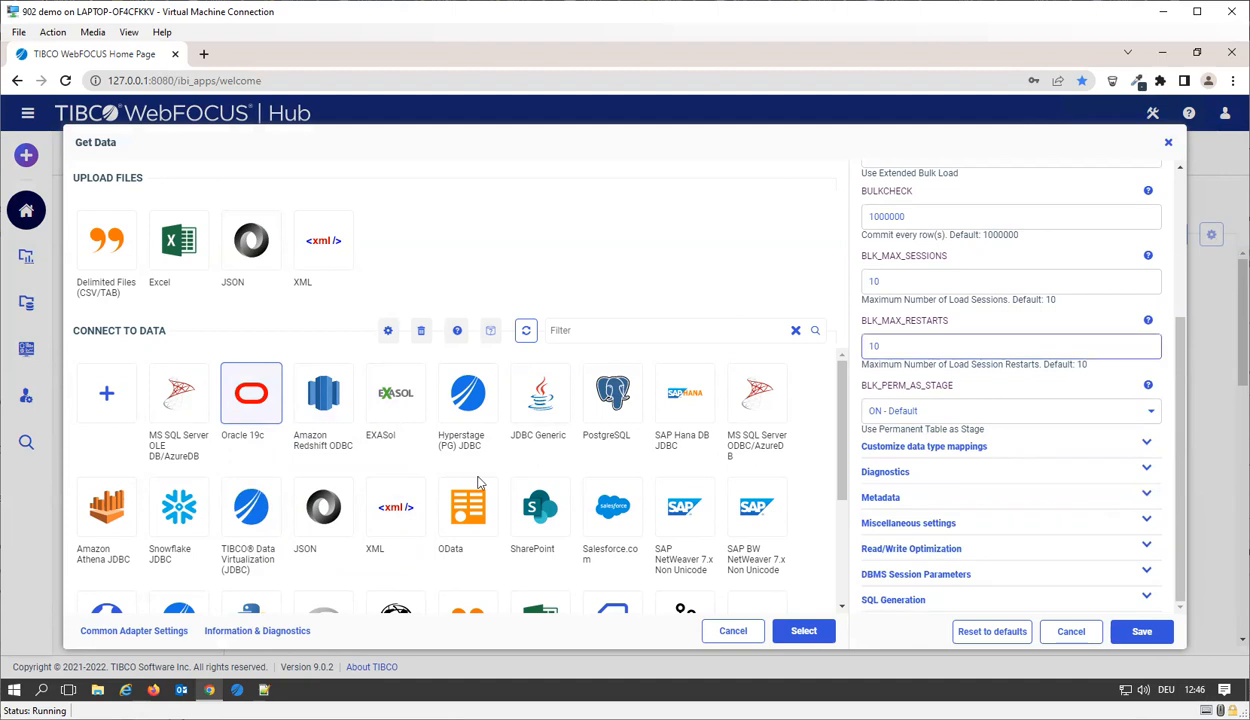
pyautogui.rightClick(268, 391)
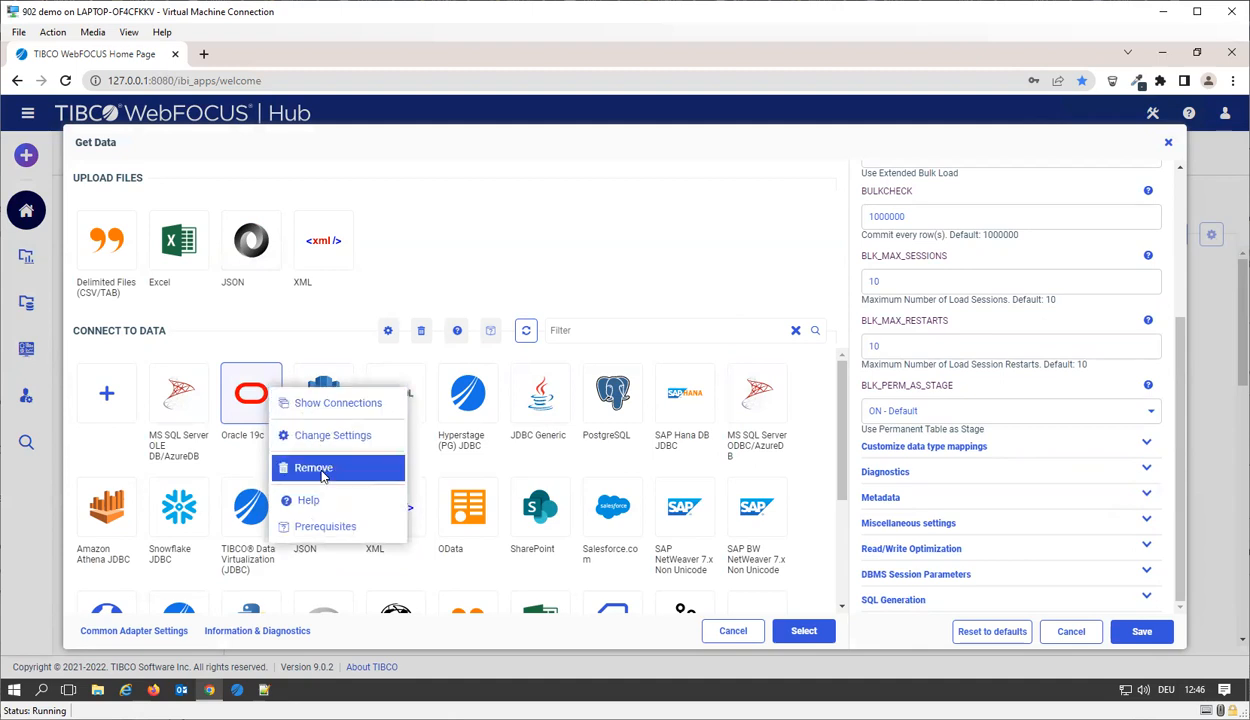
pyautogui.click(905, 601)
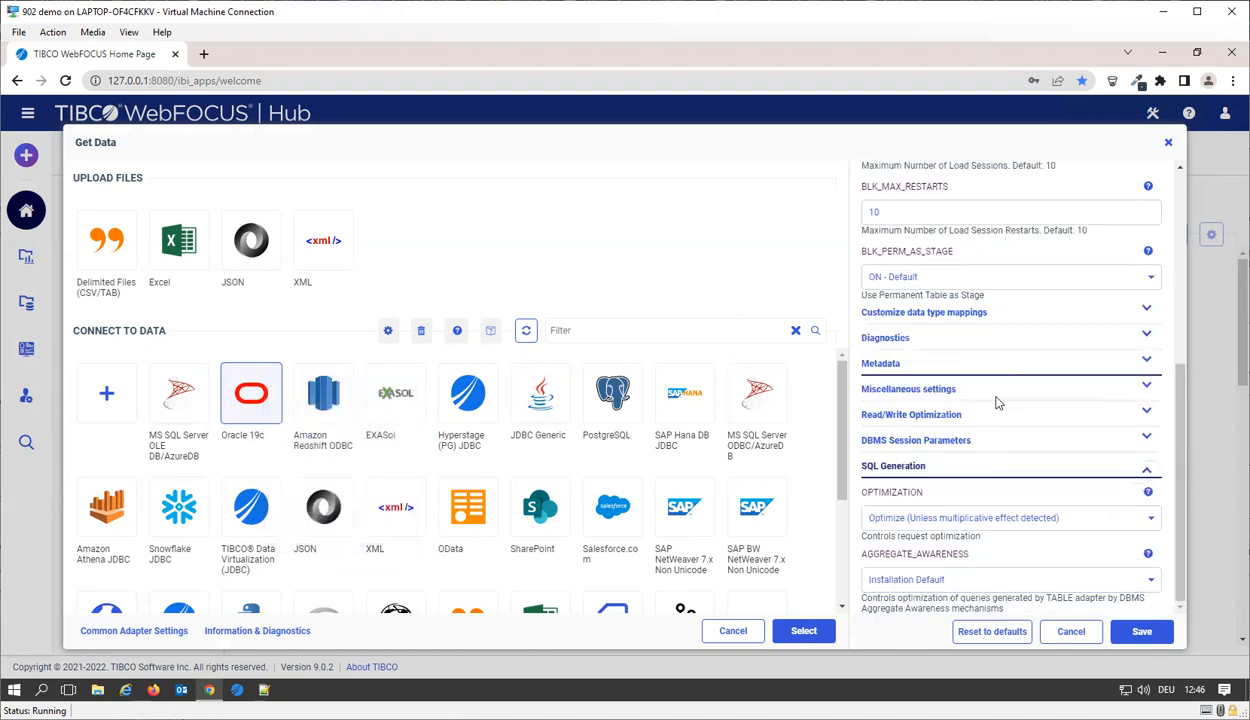
pyautogui.click(925, 440)
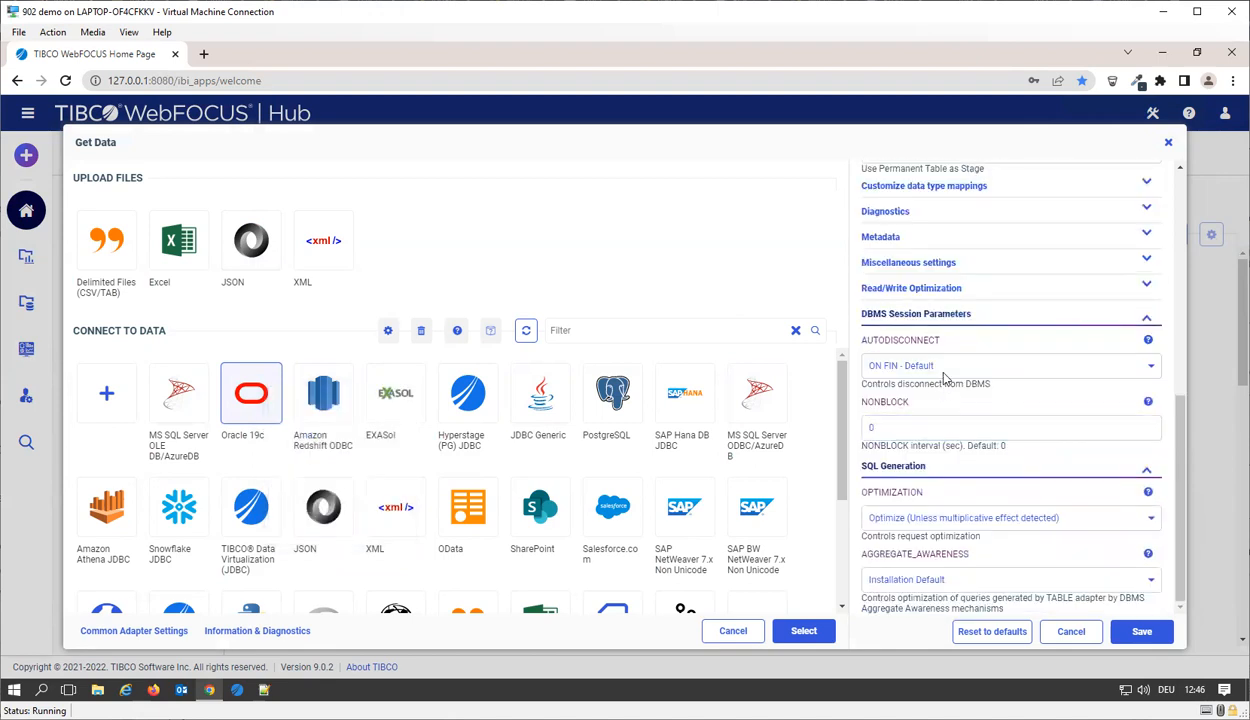
pyautogui.click(990, 289)
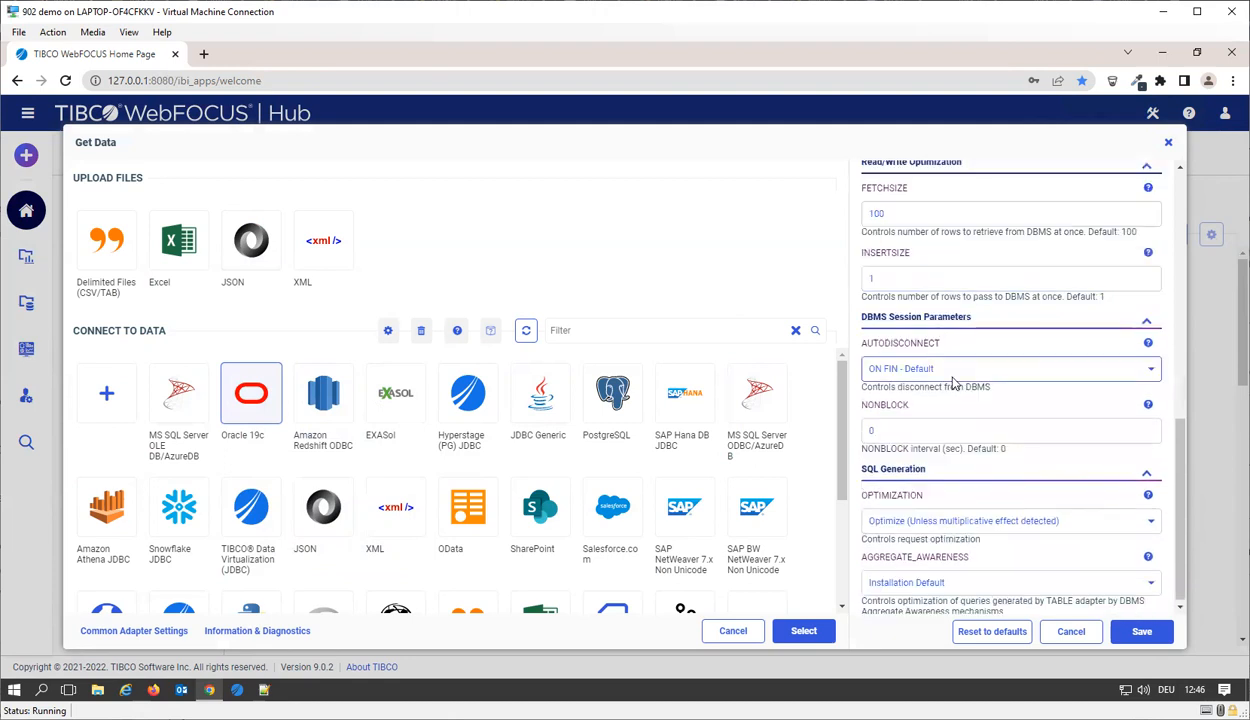
pyautogui.scroll(4, 953, 383)
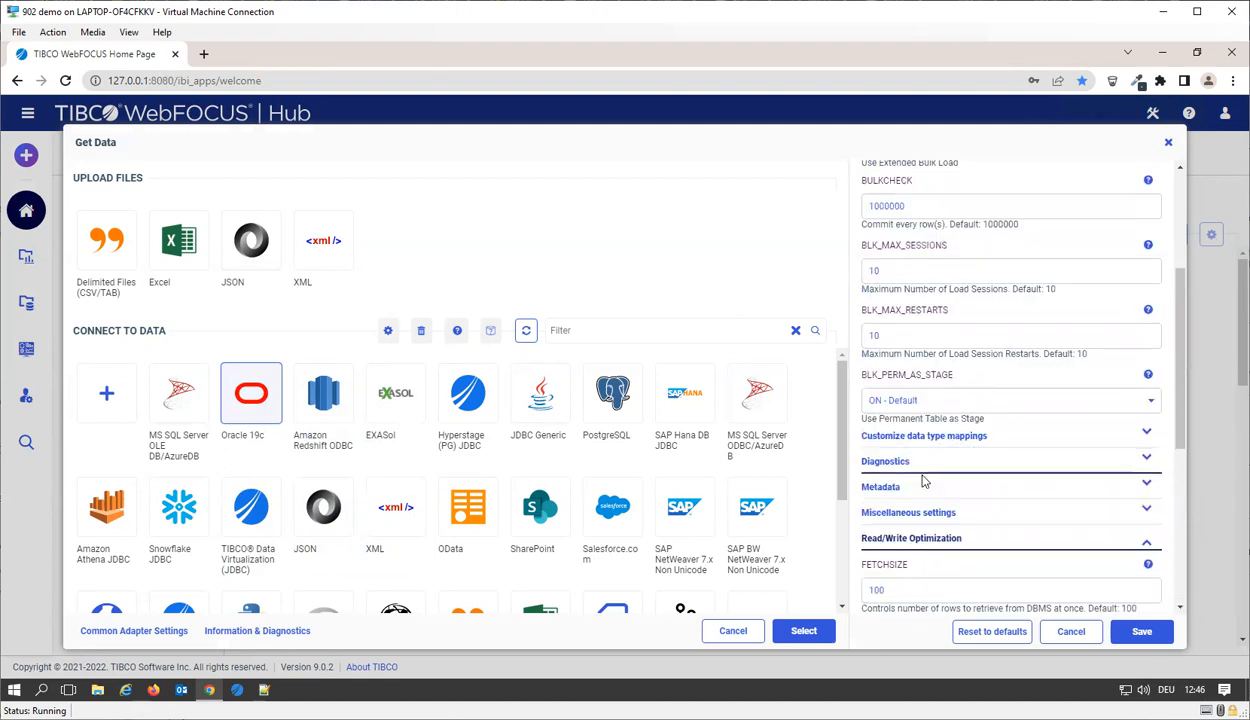
pyautogui.click(945, 512)
pyautogui.scroll(-5, 986, 471)
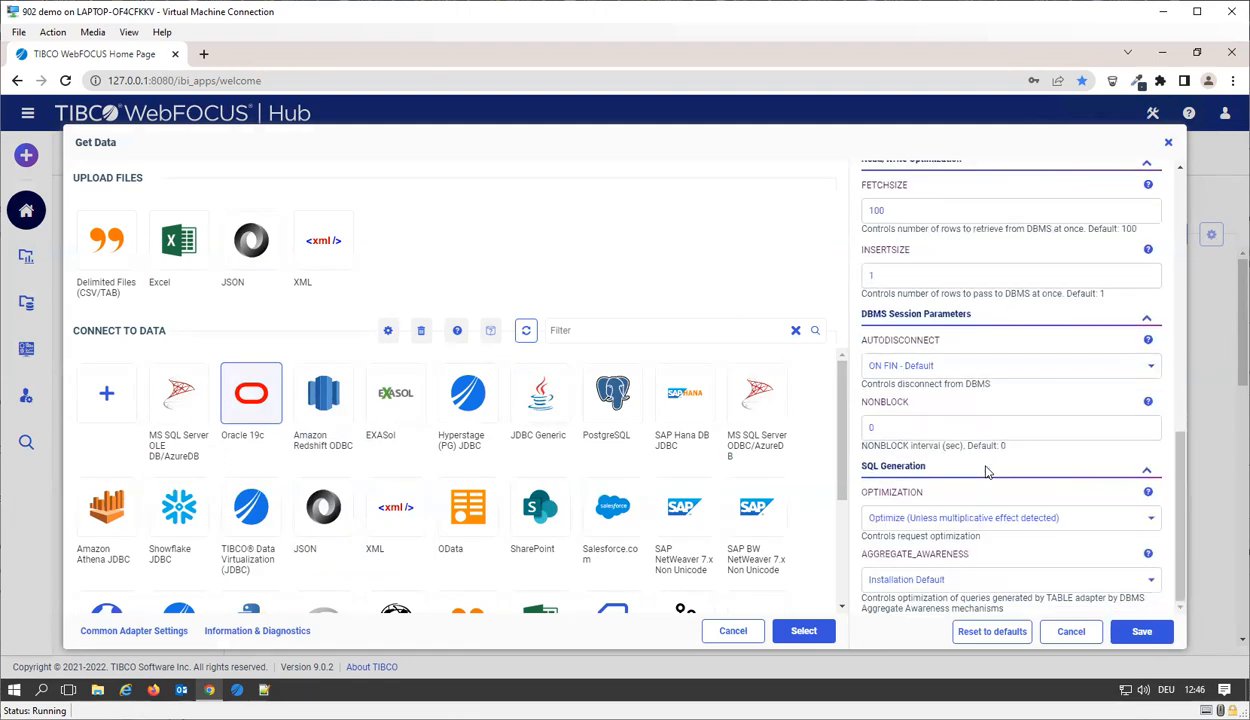
pyautogui.scroll(8, 986, 471)
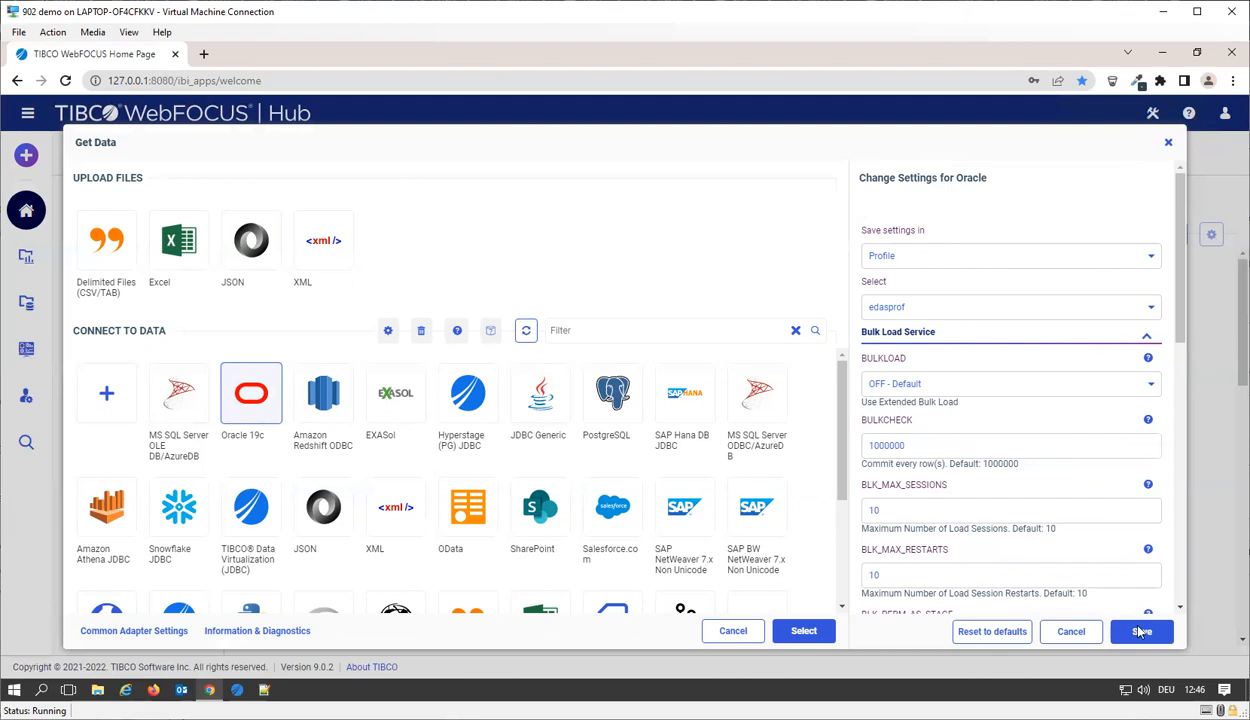
pyautogui.click(1090, 634)
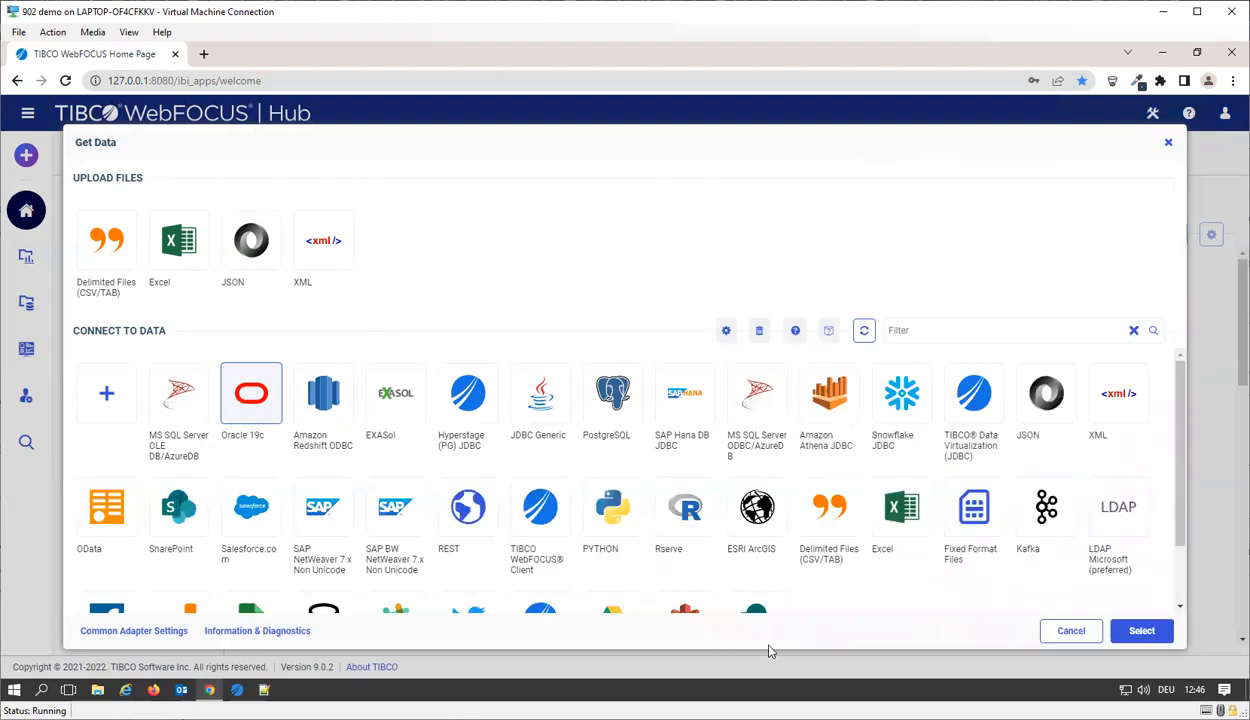
pyautogui.click(1070, 631)
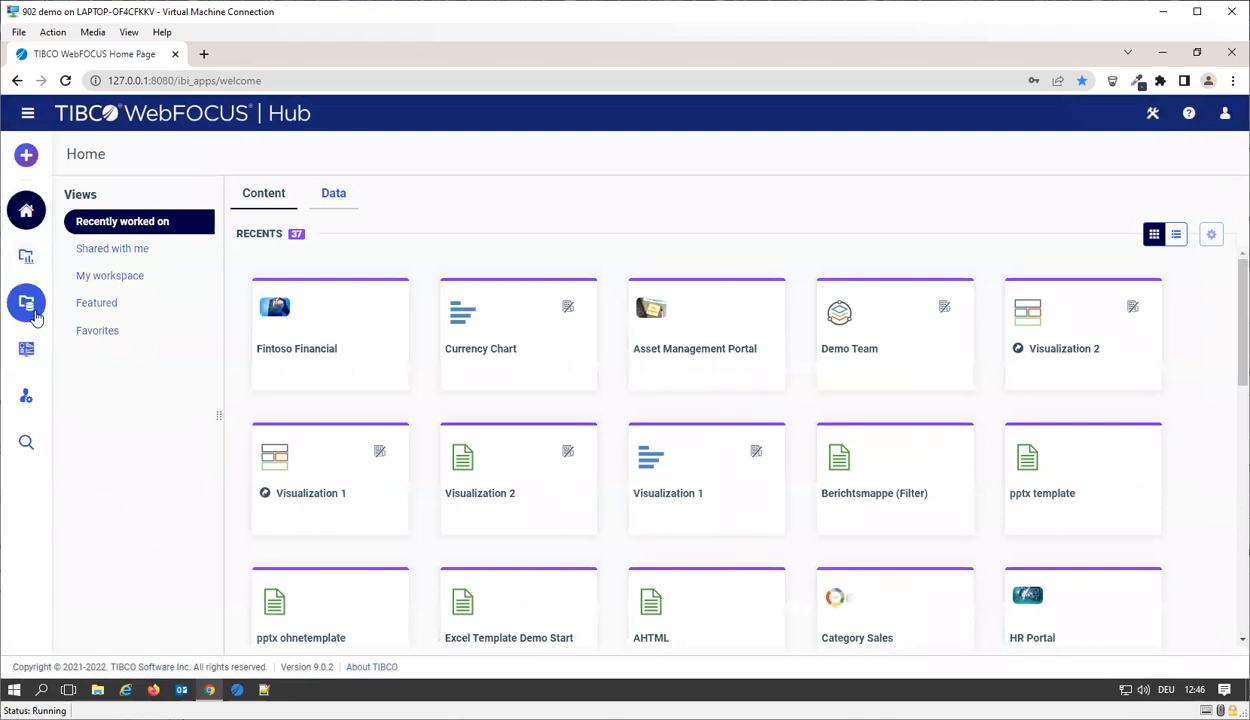
# Step: Open the workspace configuration file edaserve.cfg from the server workspace's configuration files in the Management Center
pyautogui.click(26, 396)
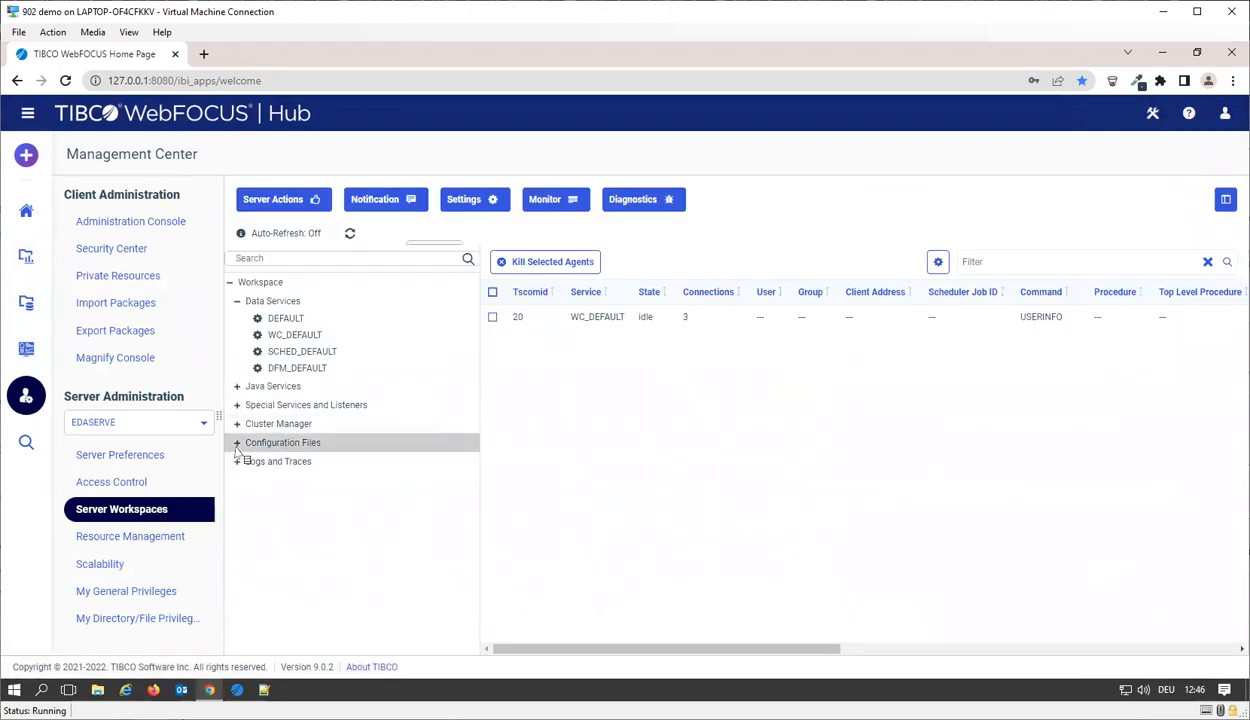
pyautogui.click(237, 444)
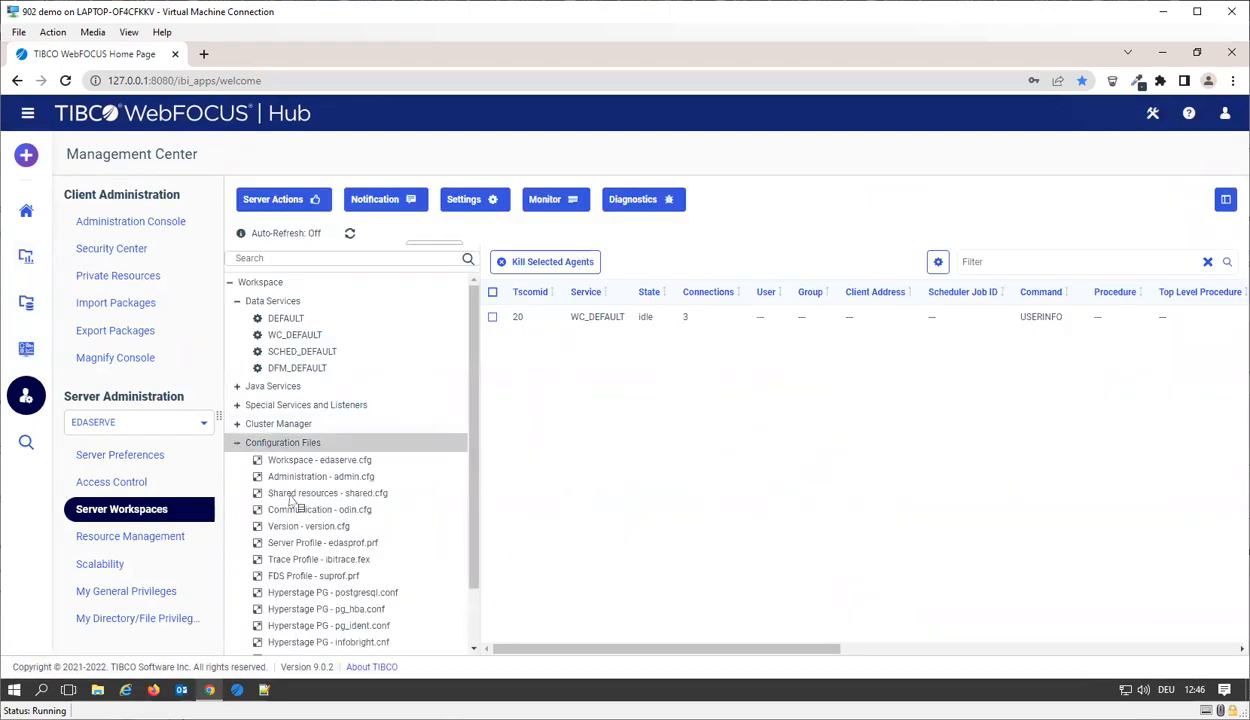
pyautogui.scroll(-1, 300, 510)
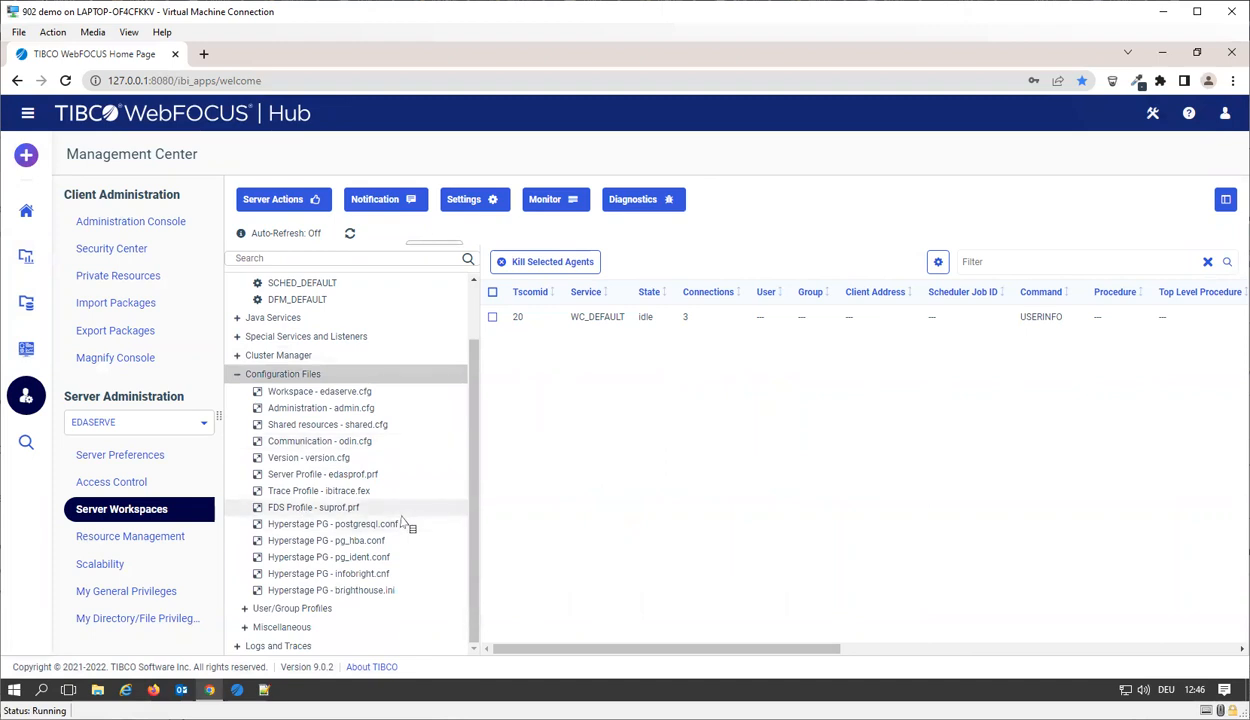
pyautogui.click(362, 392)
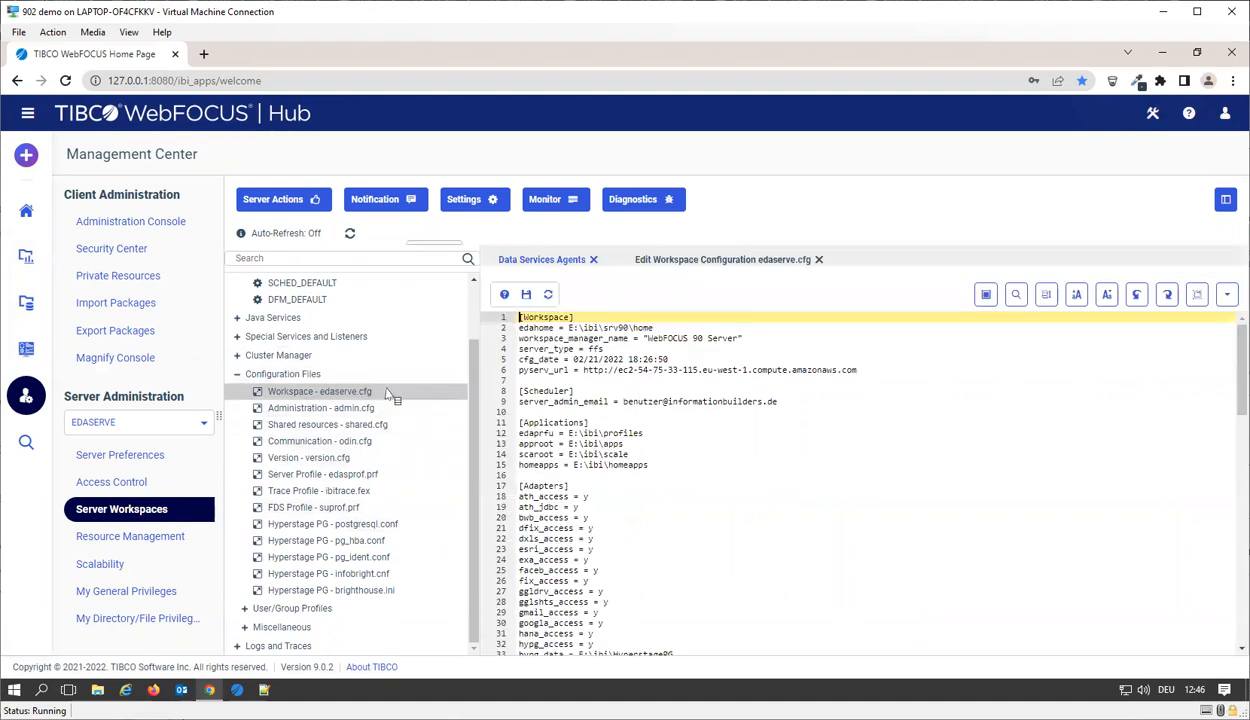
# Step: Locate the Oracle adapter entries in edaserve.cfg, select the ora_rel value, and return to the home page
pyautogui.scroll(-4, 689, 587)
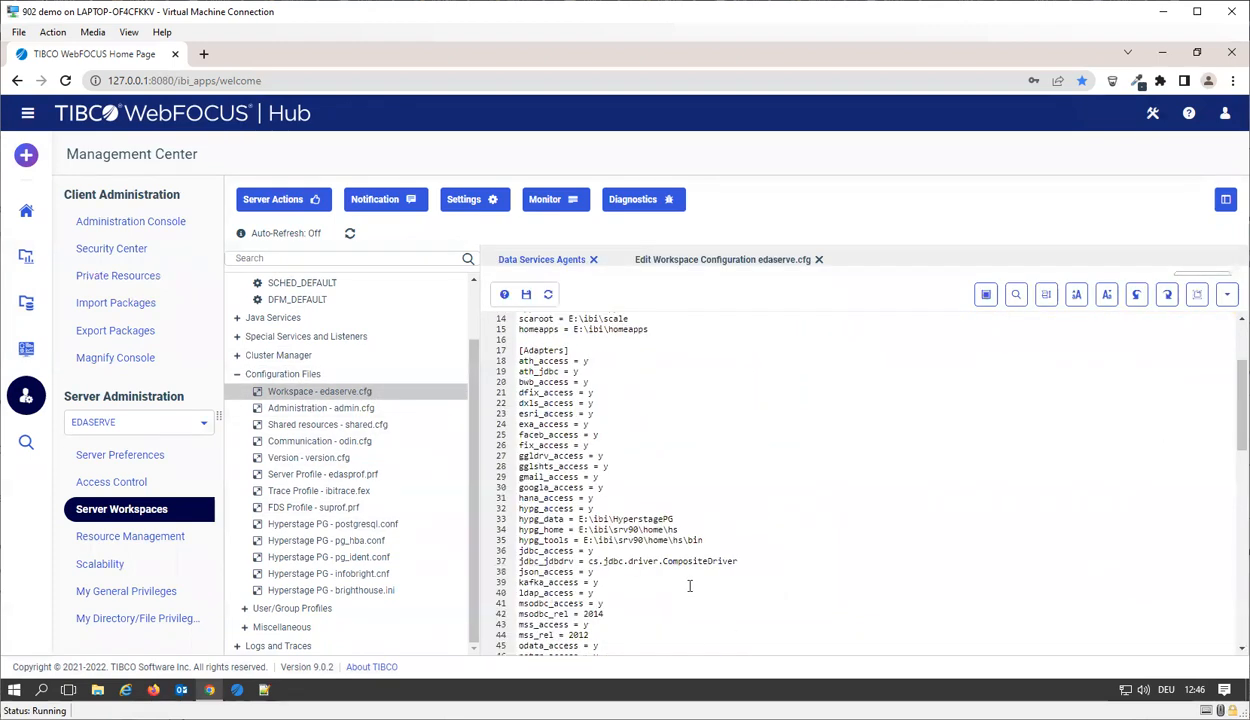
pyautogui.scroll(-5, 689, 587)
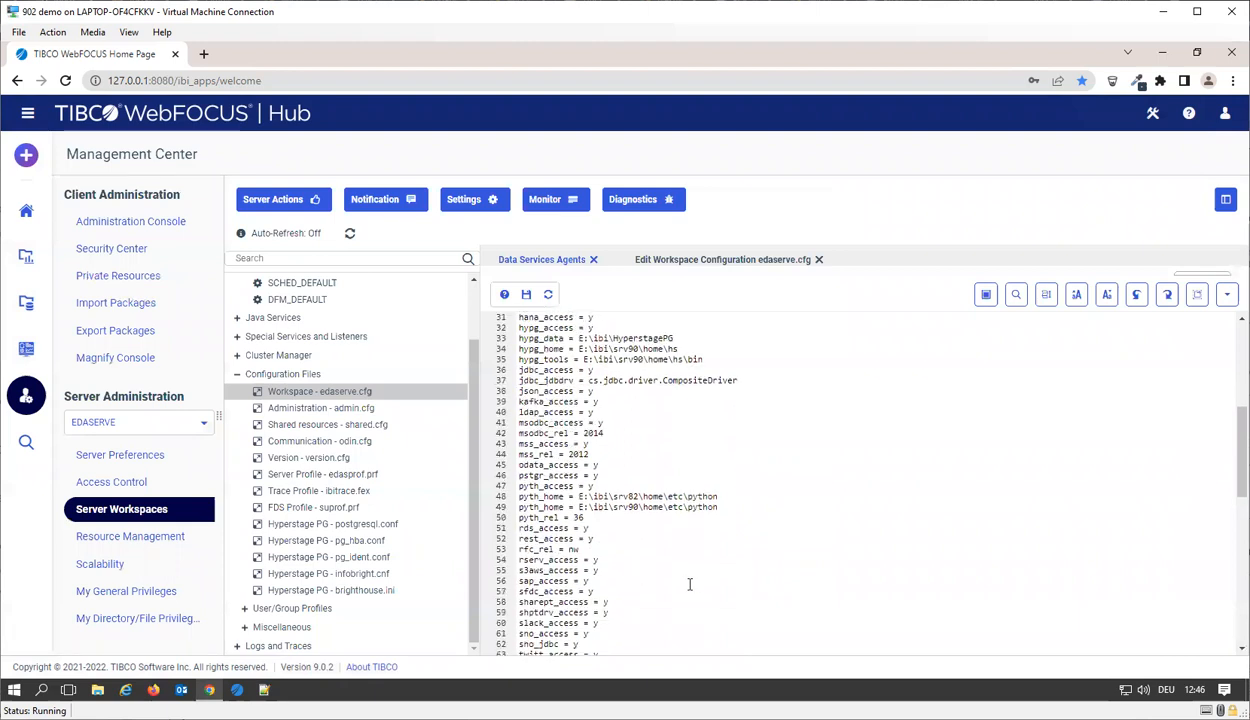
pyautogui.scroll(-1, 689, 584)
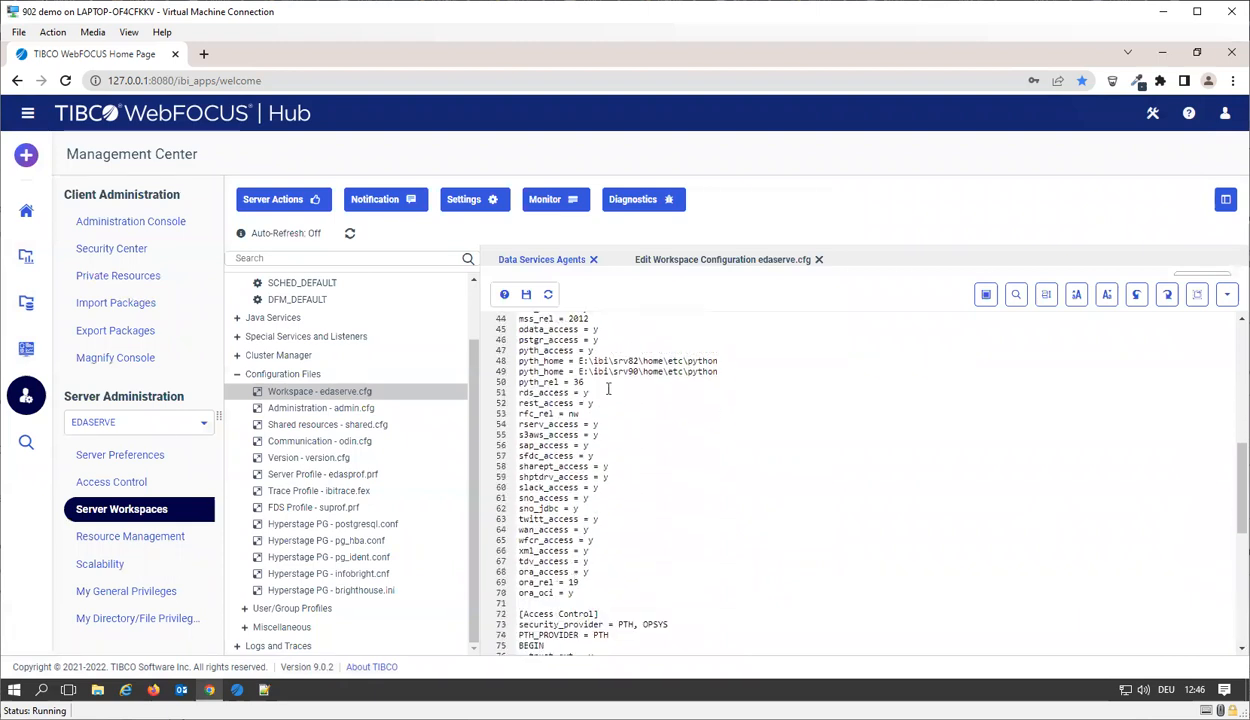
pyautogui.doubleClick(575, 583)
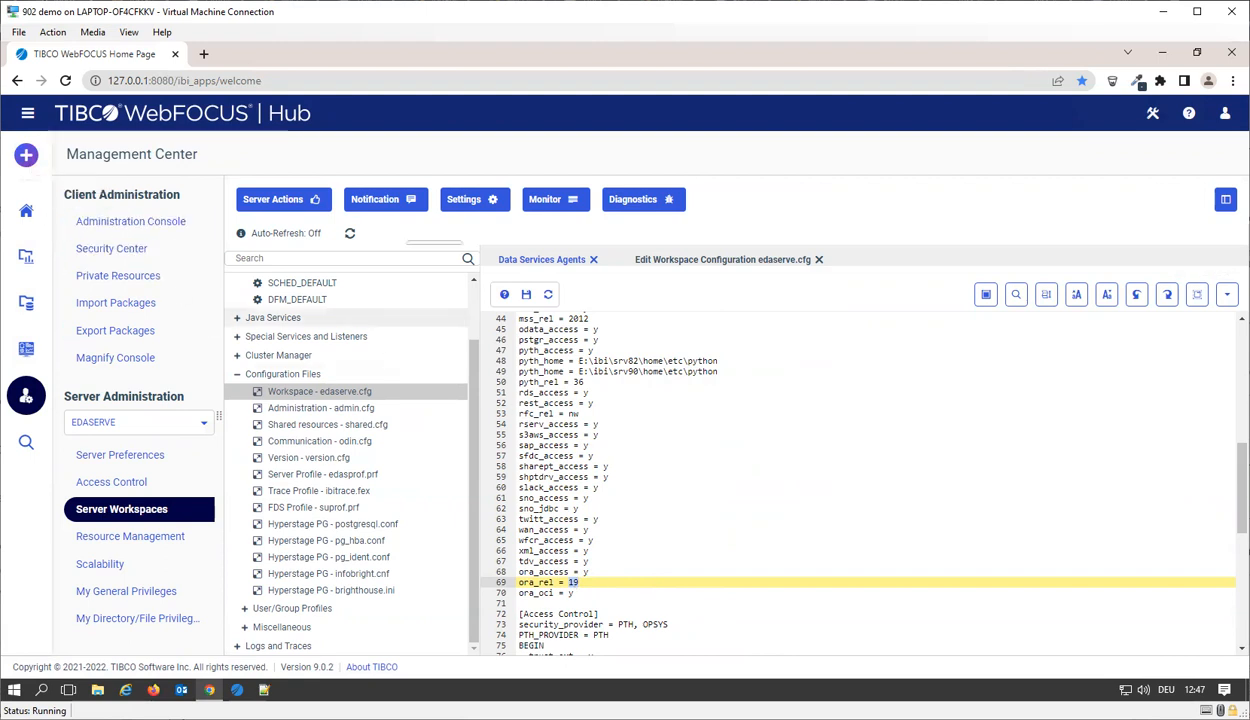
pyautogui.click(24, 222)
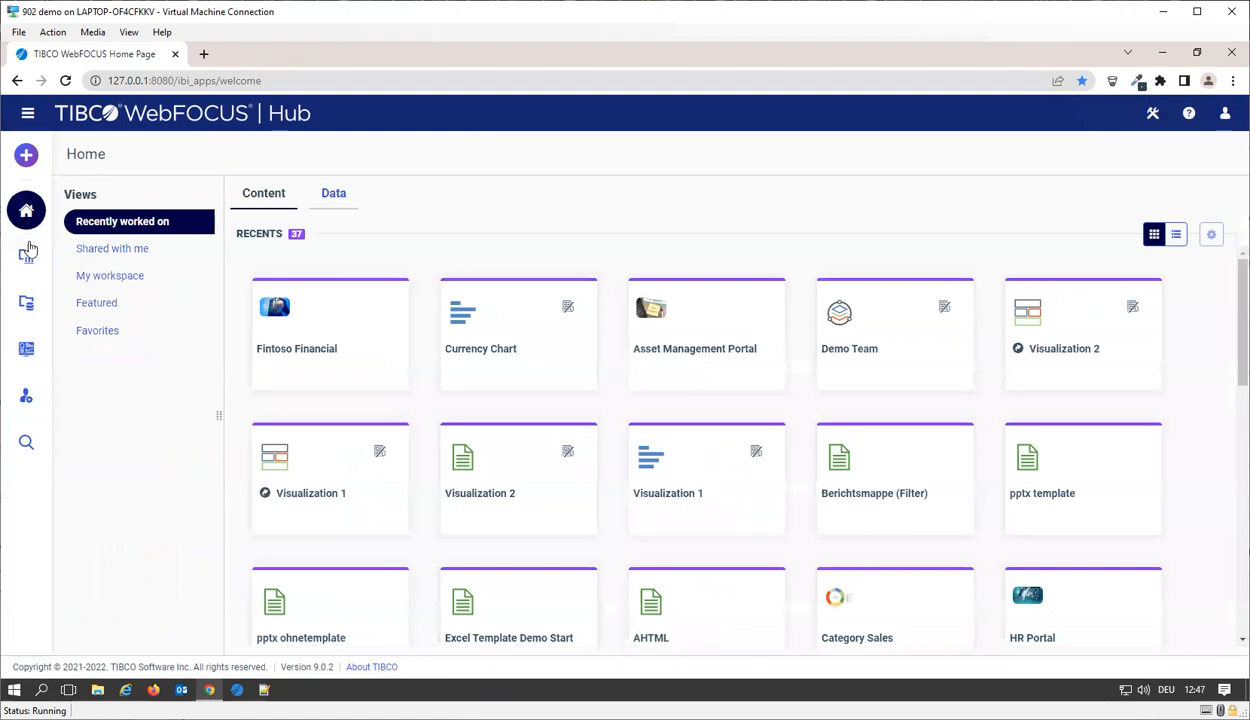
# Step: Reopen Get Data and remove the Oracle 19c adapter from the server's configuration
pyautogui.click(22, 163)
pyautogui.click(88, 245)
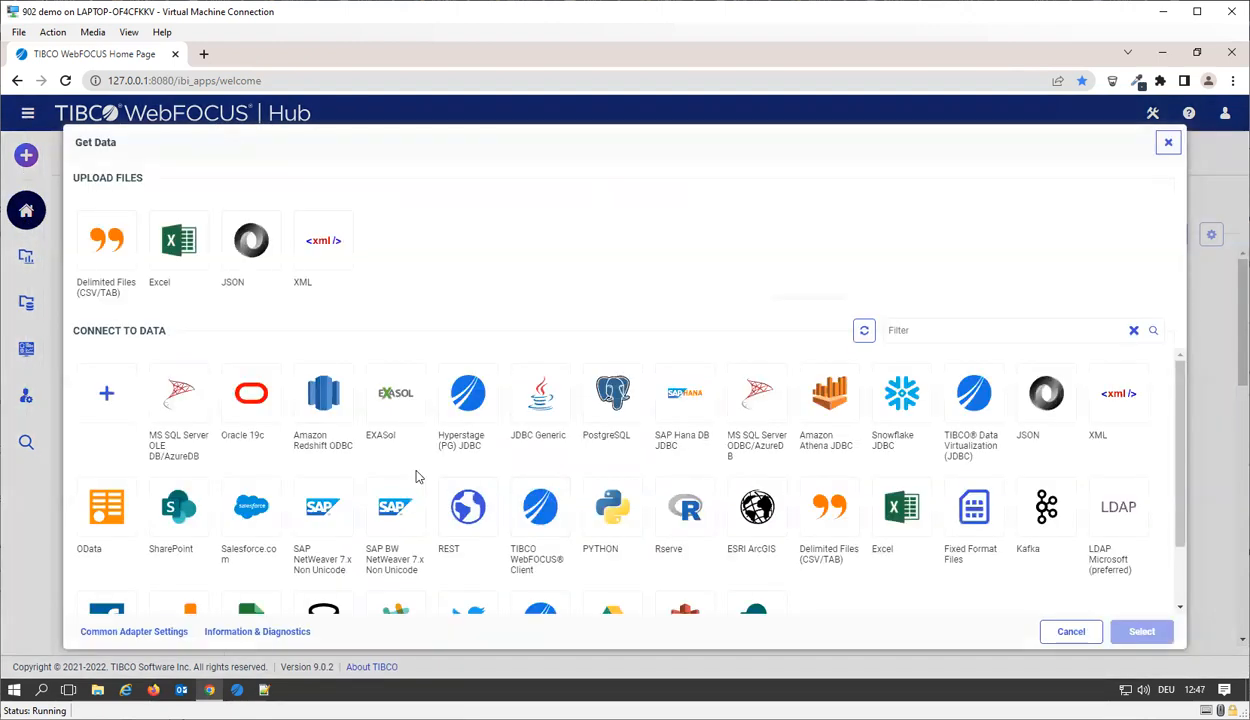
pyautogui.rightClick(254, 424)
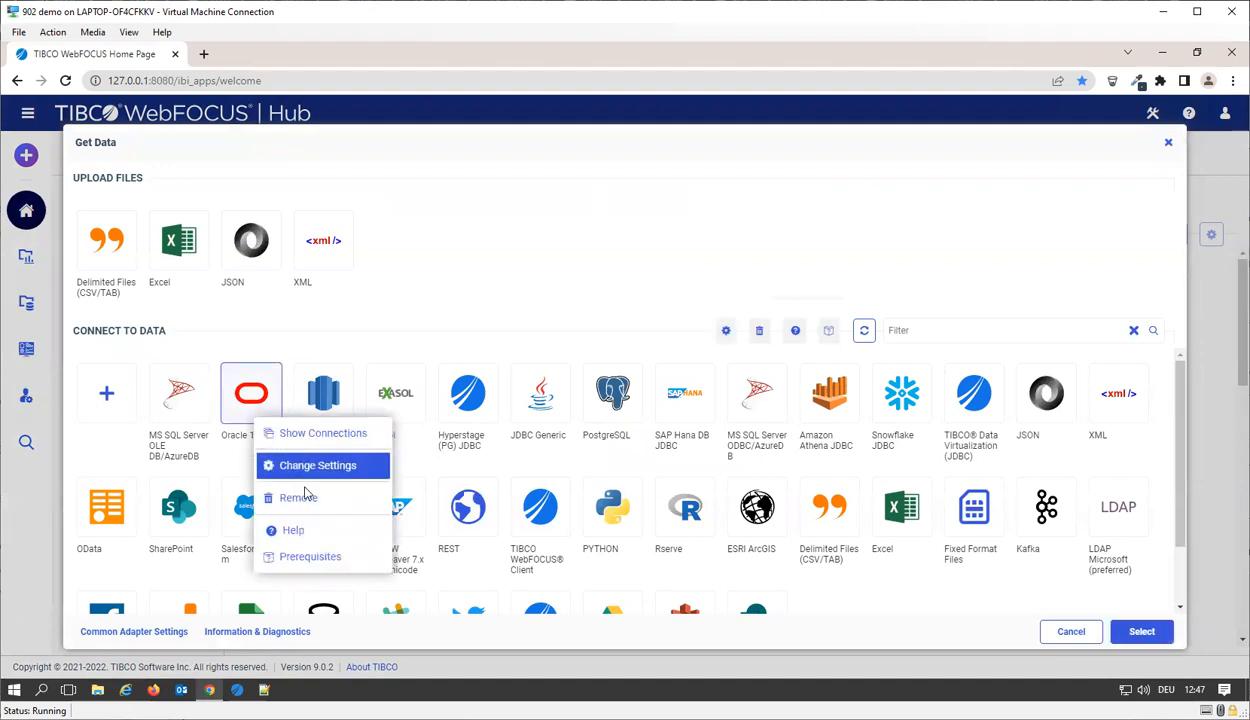
pyautogui.click(306, 499)
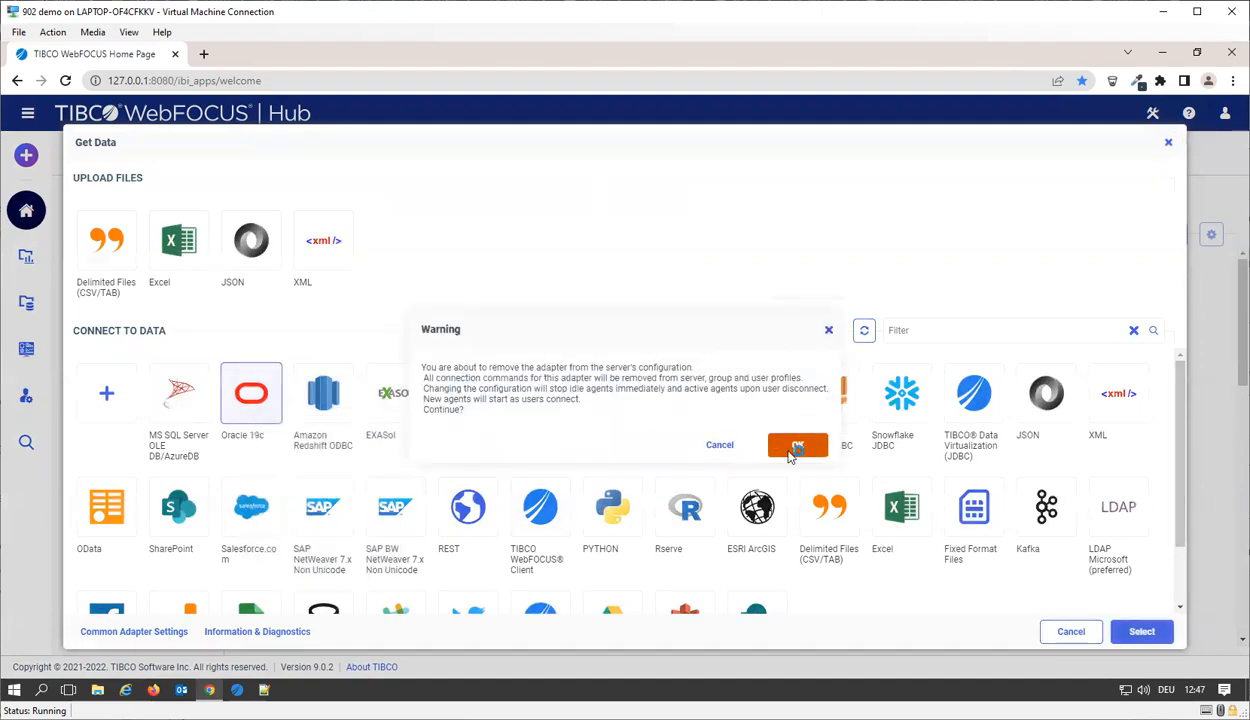
pyautogui.click(797, 444)
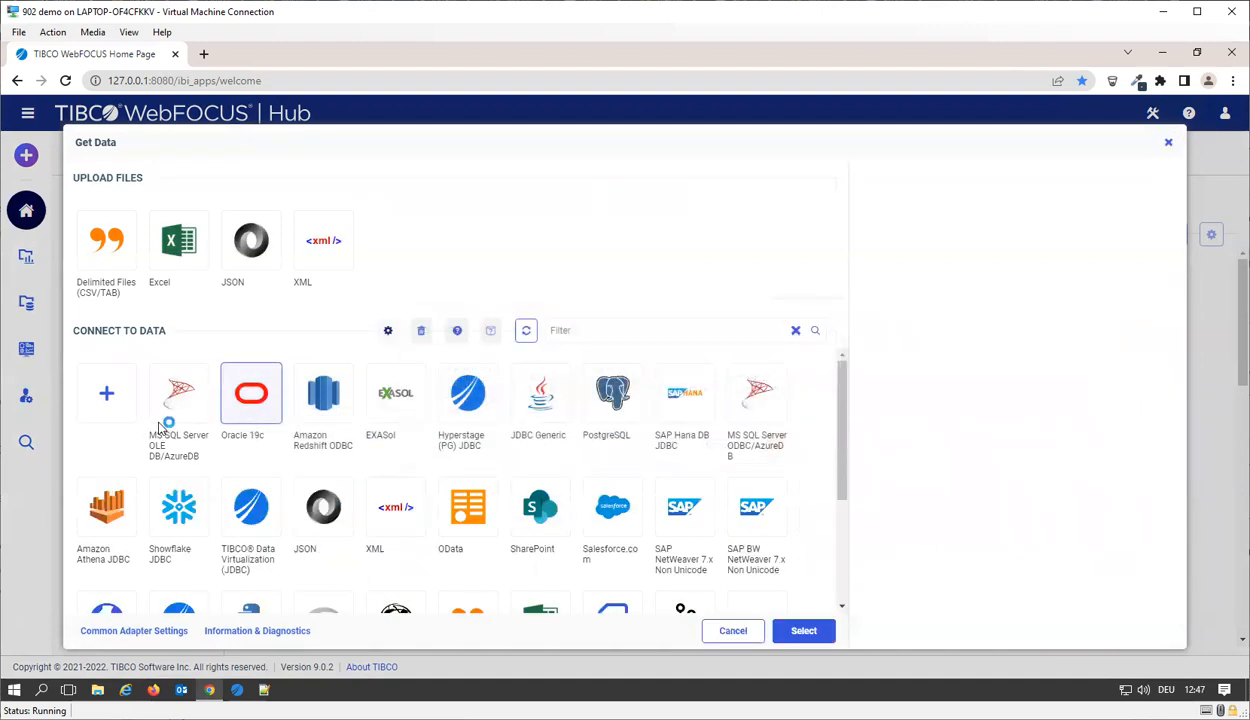
# Step: Start adding a new adapter, filter the third-party adapters by "orac", and bring up the configuration versions offered for Oracle
pyautogui.click(106, 393)
pyautogui.click(996, 440)
pyautogui.write('orac')
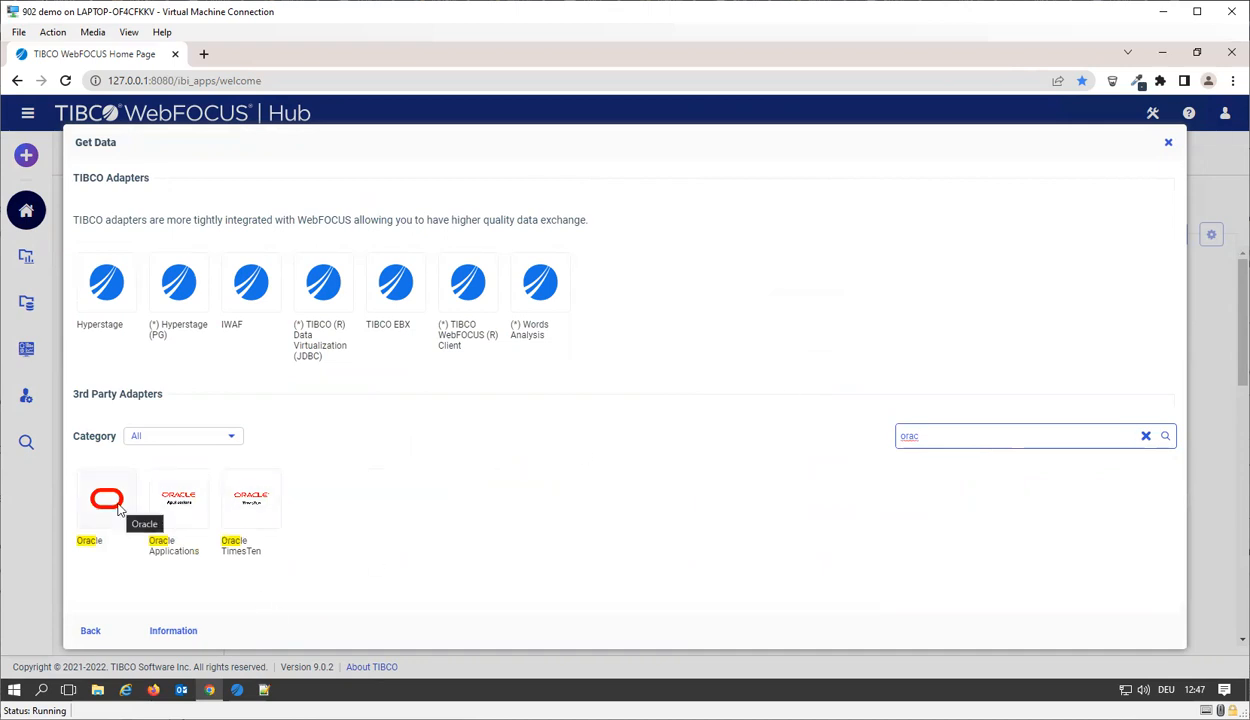
pyautogui.click(118, 509)
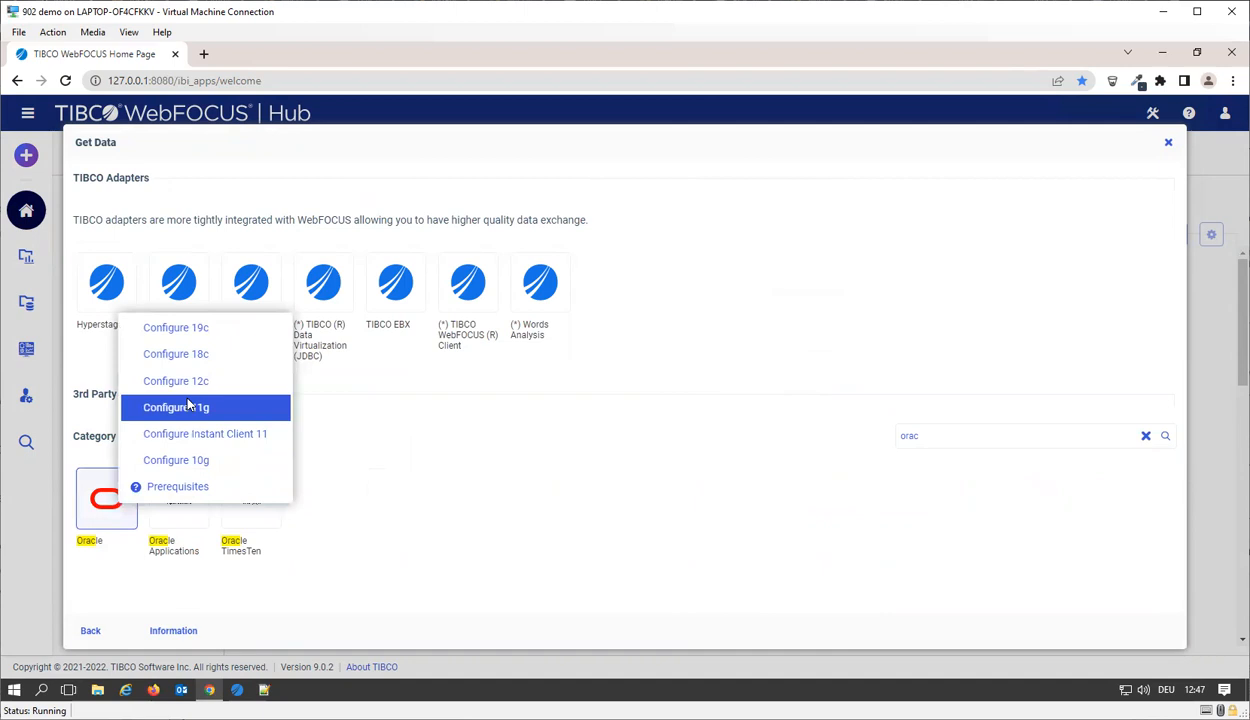